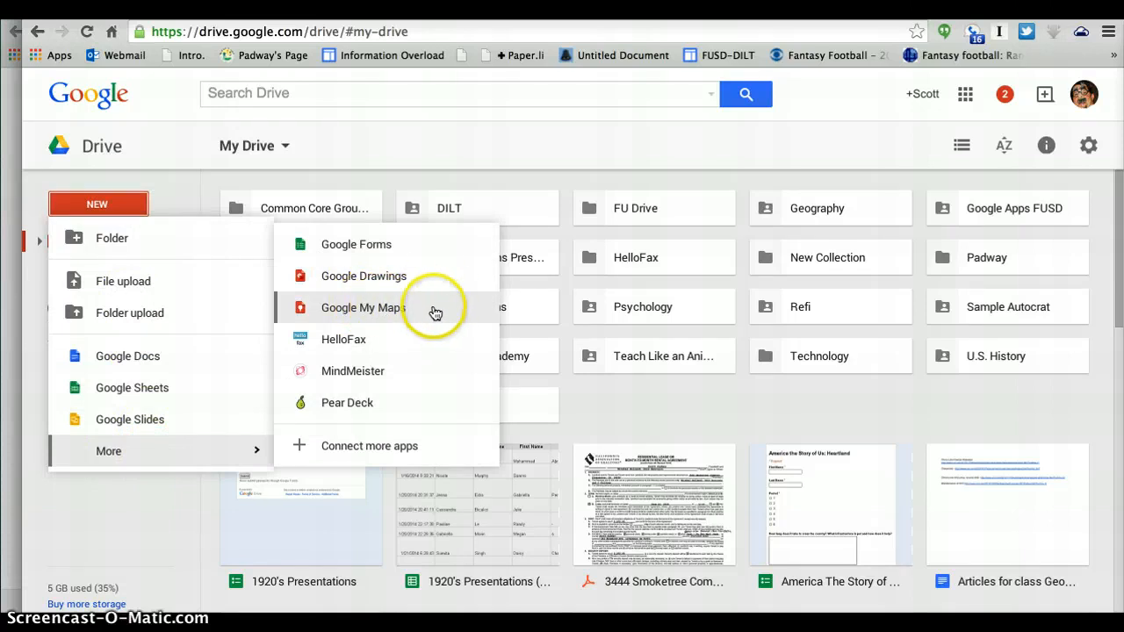
# Step: Switch to the school district browser profile, go to google.com/mymaps and create a new map
pyautogui.click(1083, 94)
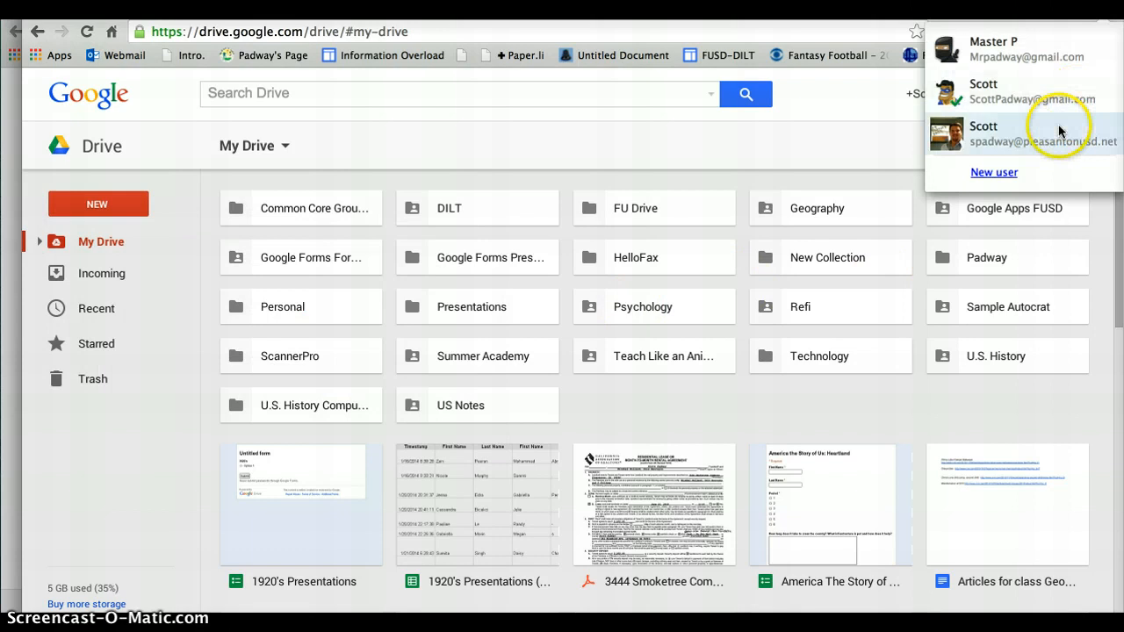
pyautogui.click(1058, 124)
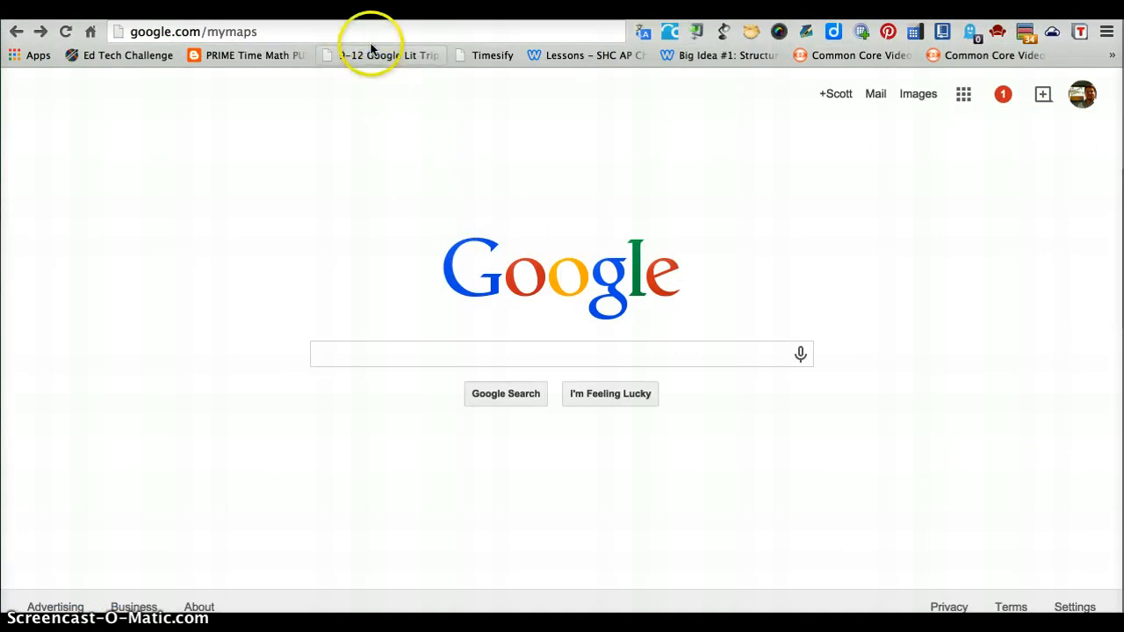
pyautogui.press('Return')
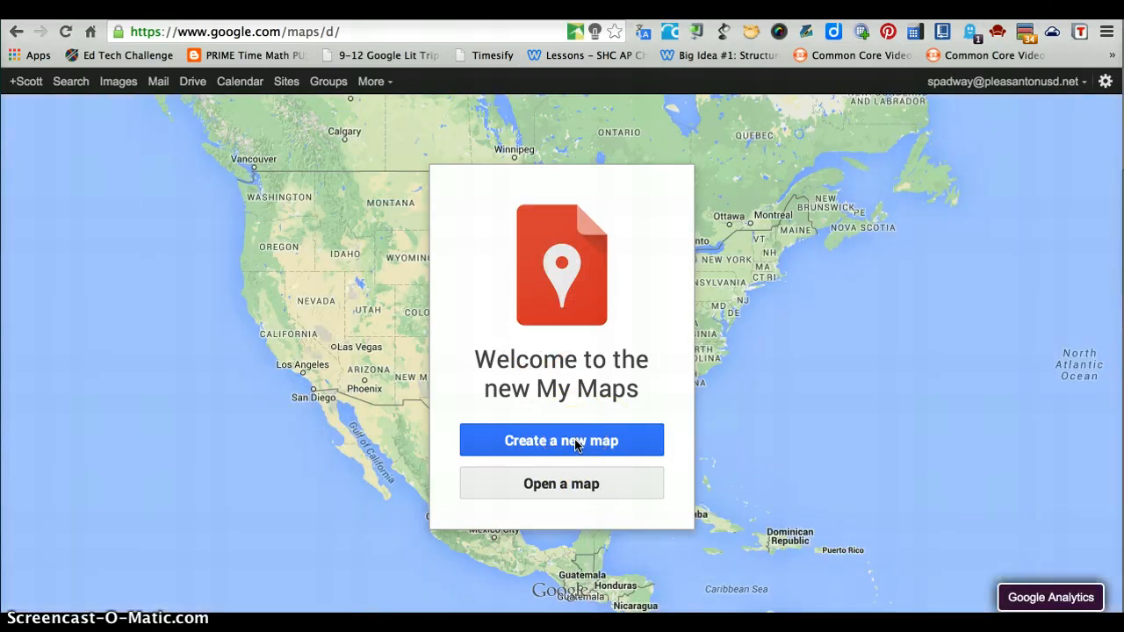
pyautogui.click(576, 443)
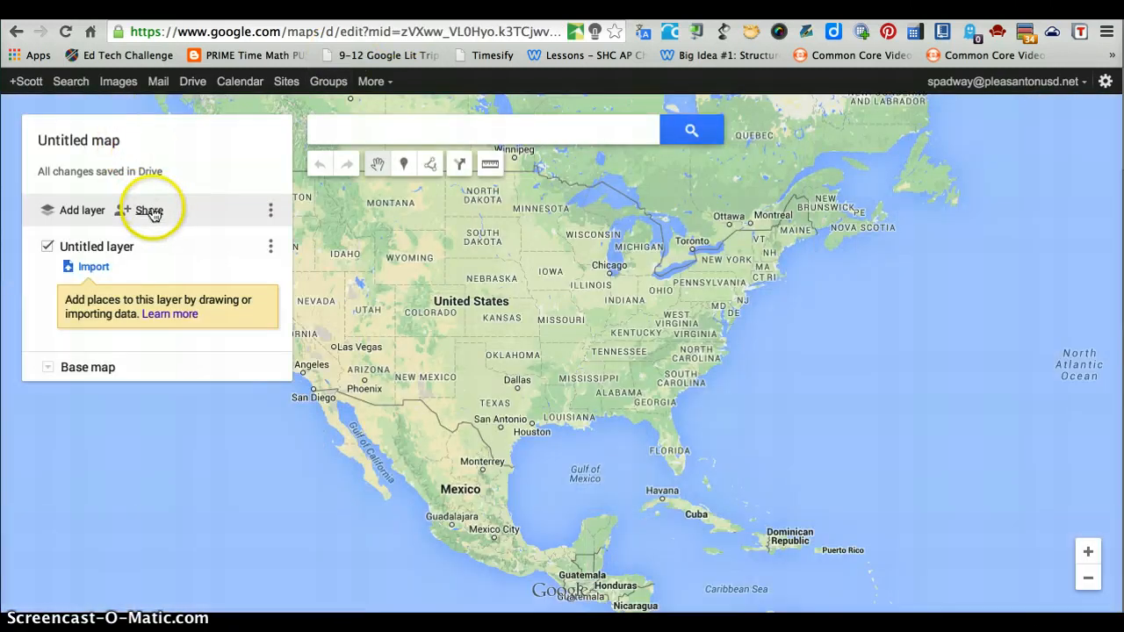
# Step: Start sharing the untitled map and save it with the title Demo Map
pyautogui.click(154, 210)
pyautogui.click(467, 357)
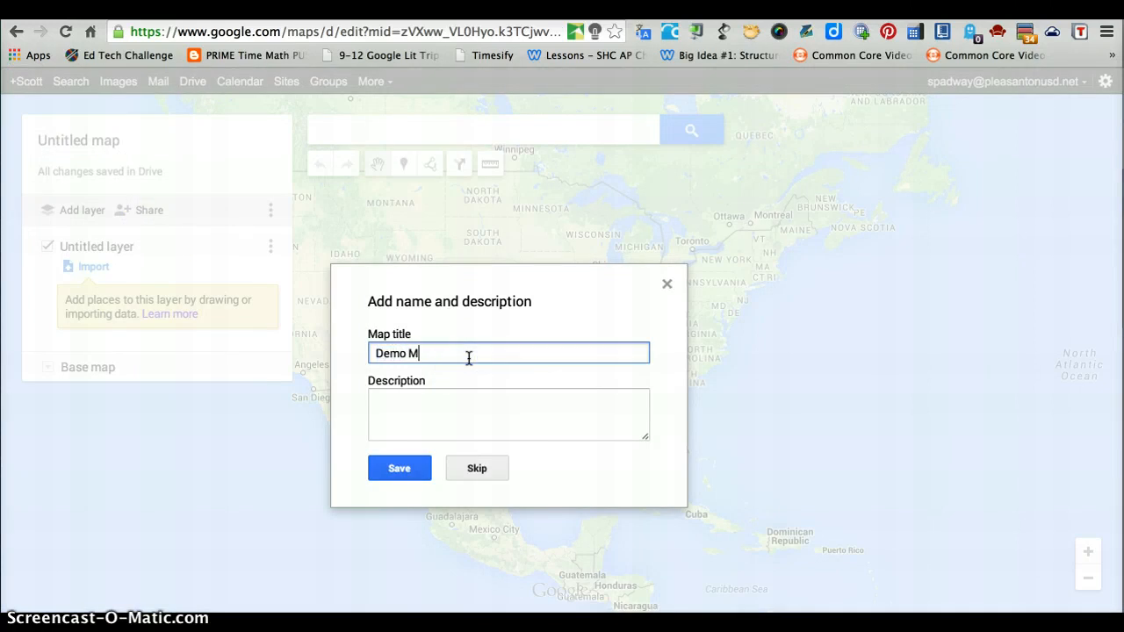
pyautogui.click(401, 468)
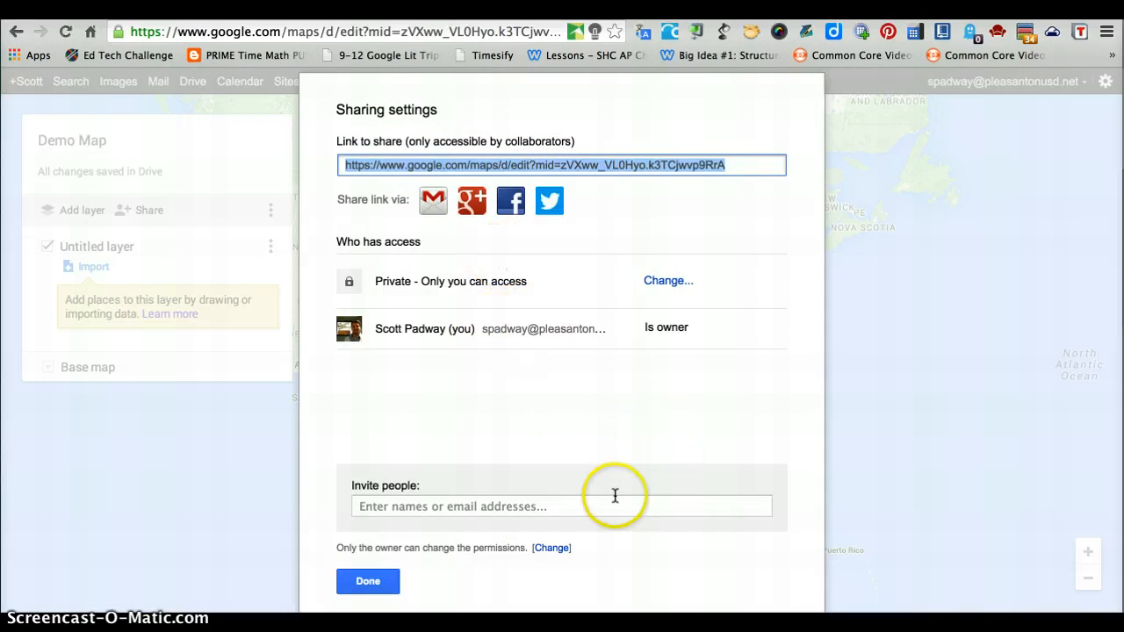
# Step: Review the invitation options and the link-sharing visibility choices for the map, and leave the sharing settings
pyautogui.click(565, 501)
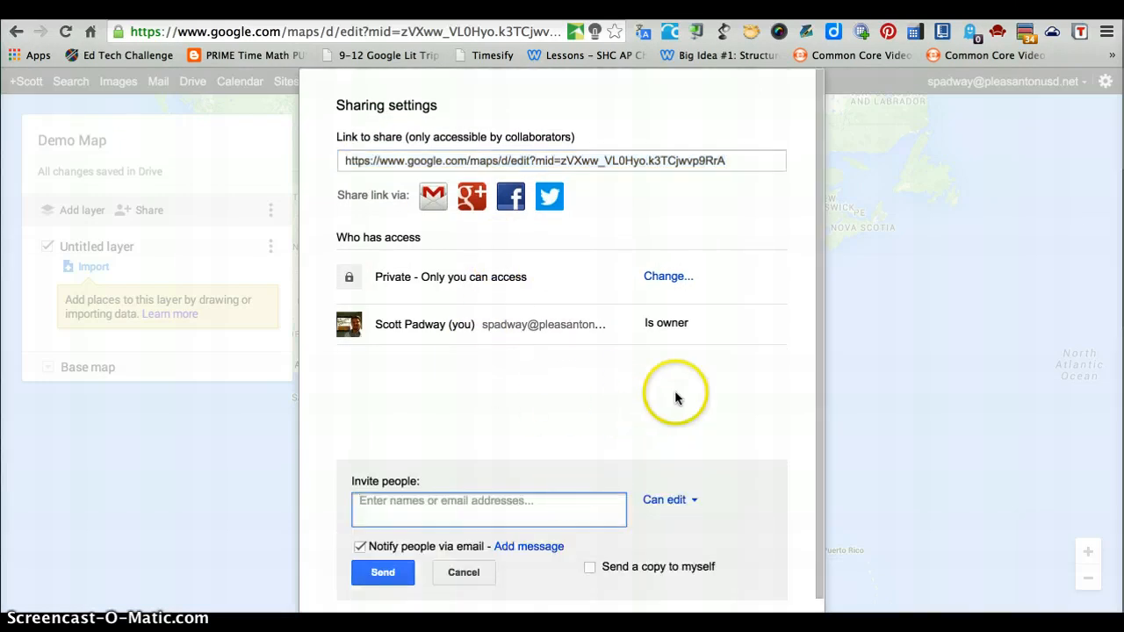
pyautogui.click(673, 277)
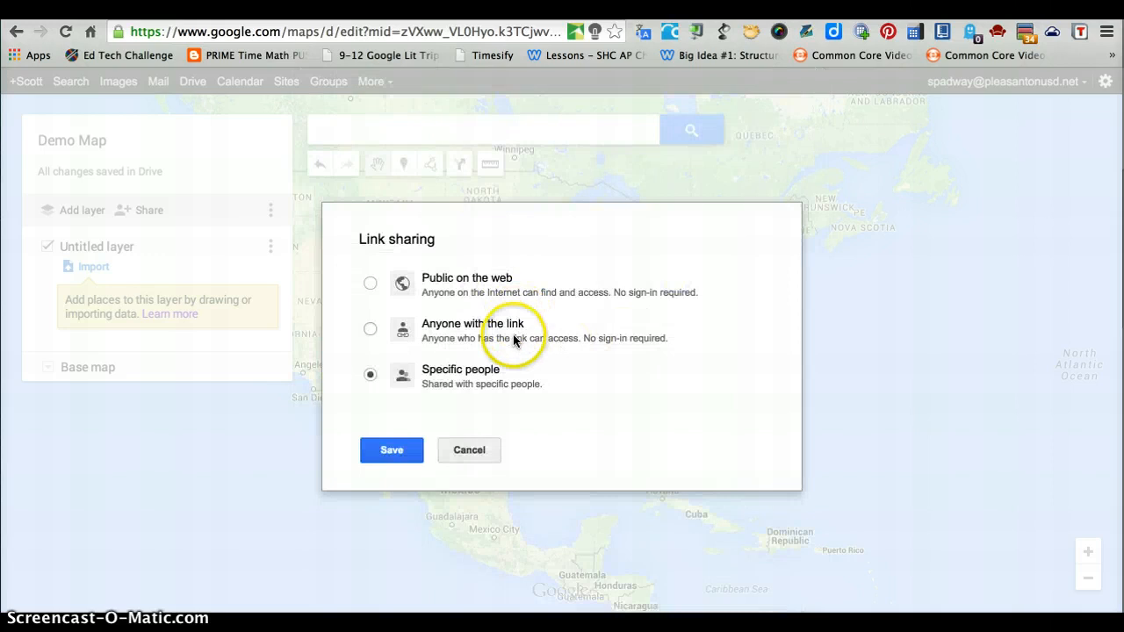
pyautogui.click(446, 454)
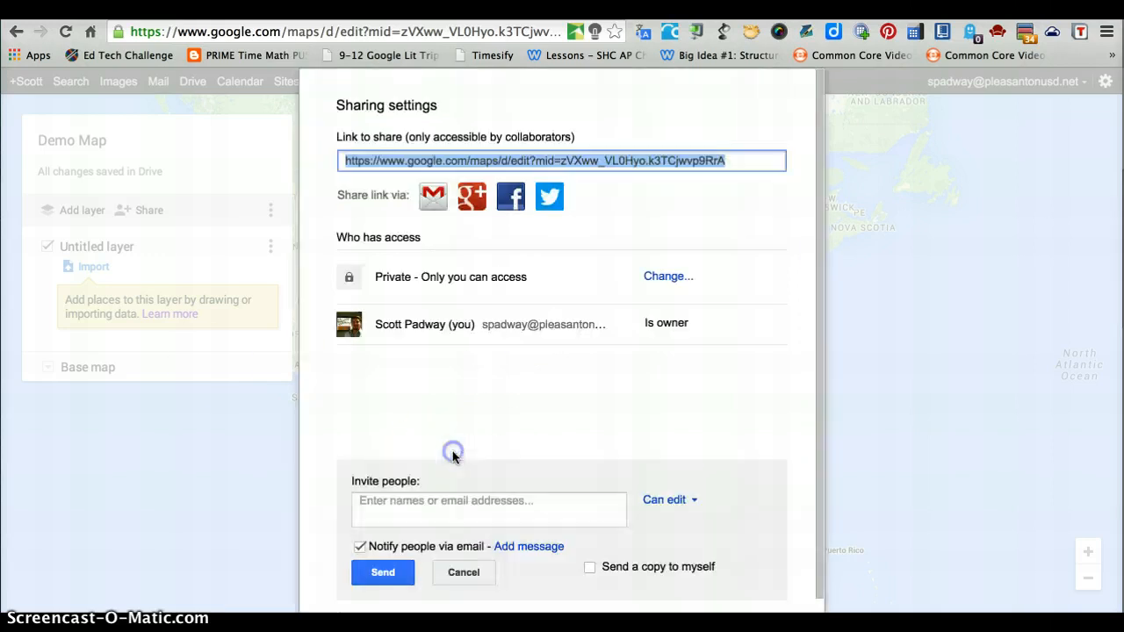
pyautogui.click(461, 573)
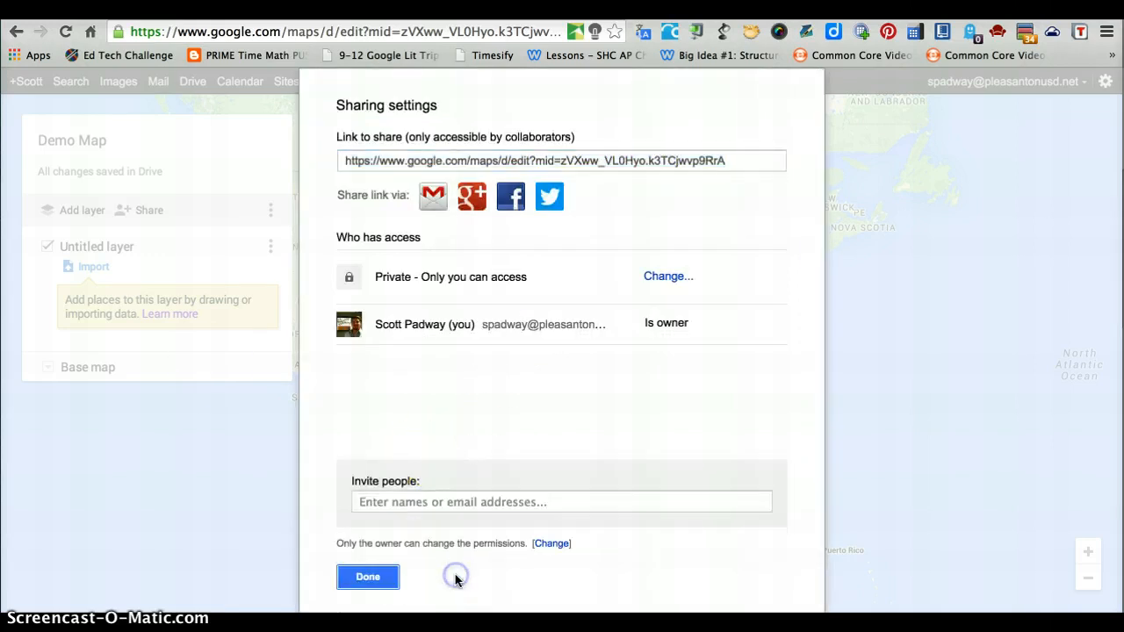
pyautogui.click(376, 576)
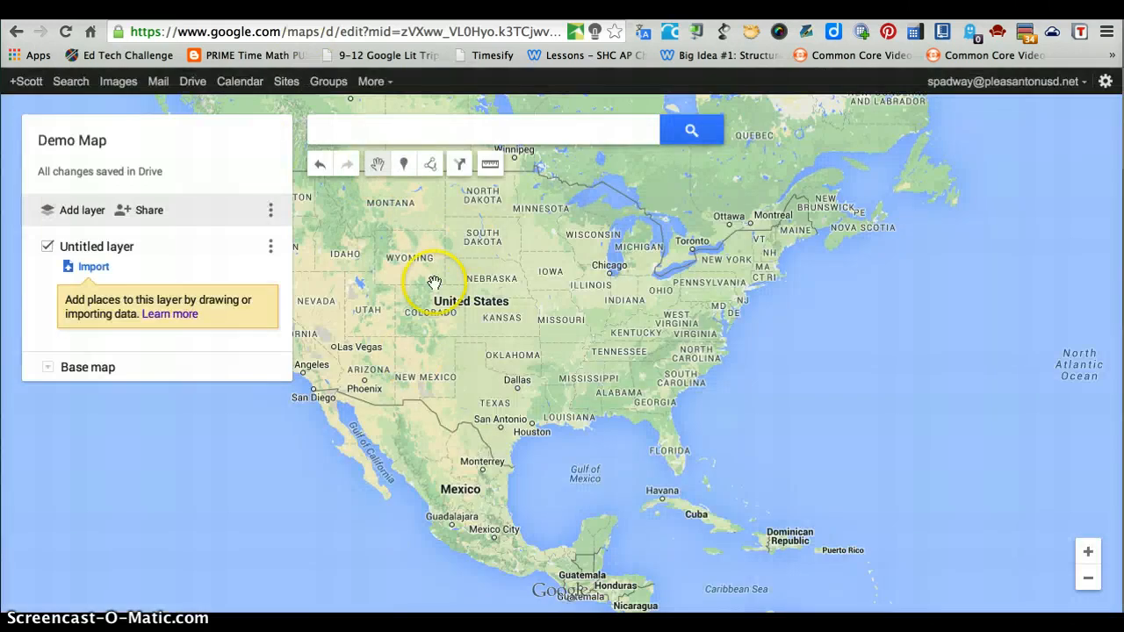
# Step: Search for San Francisco, CA, add it to the map as a place, and remove its Google Maps details
pyautogui.click(422, 125)
pyautogui.write('S')
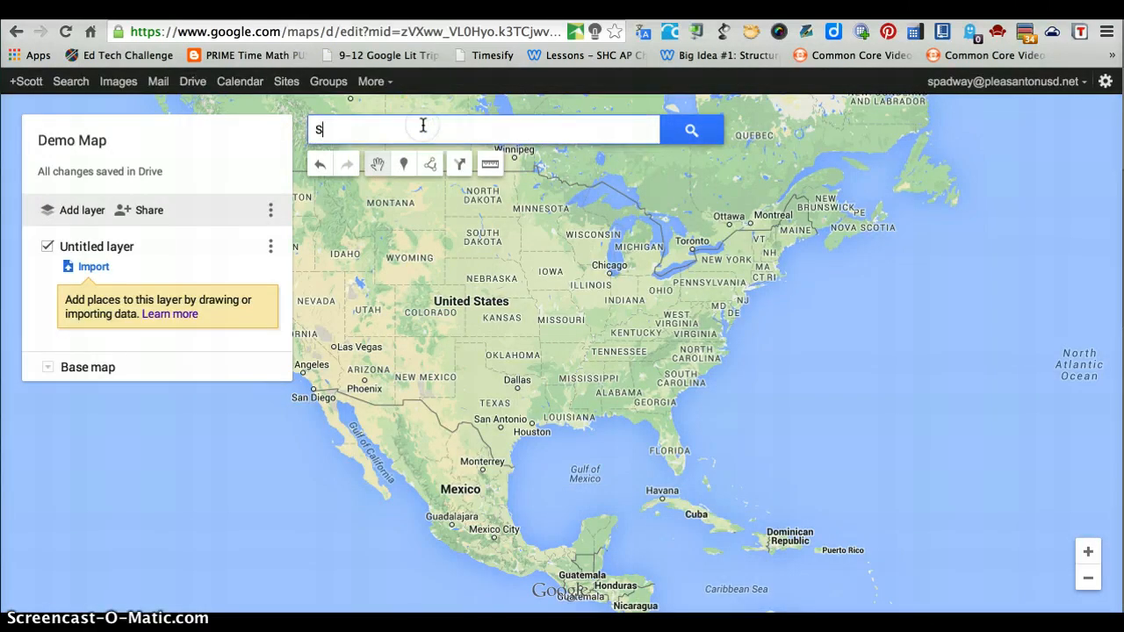
pyautogui.write('an Fran')
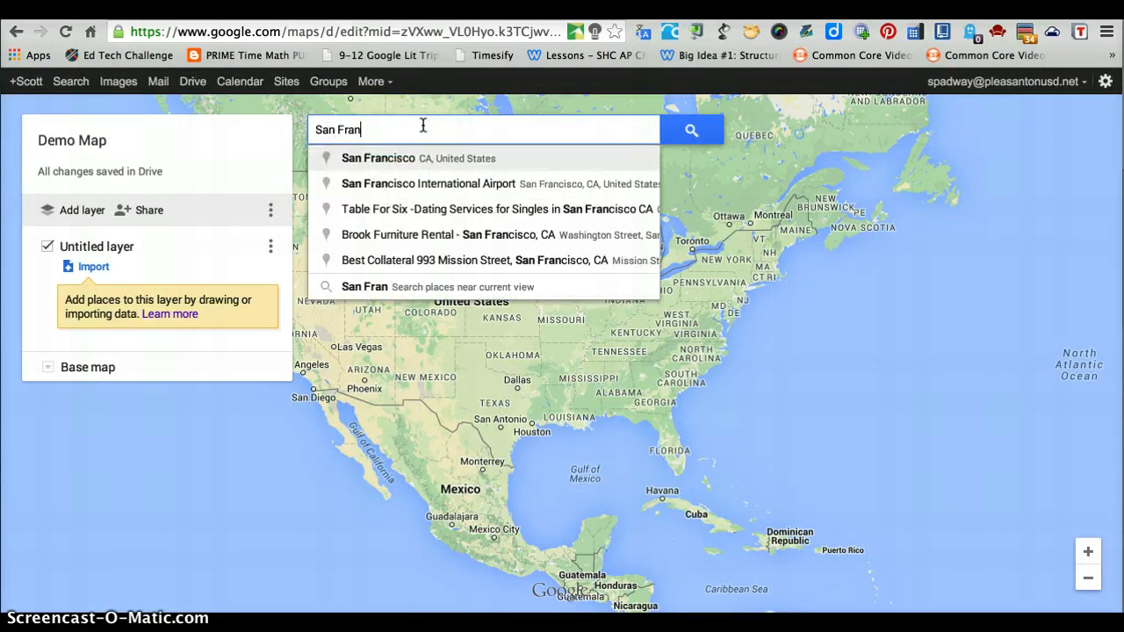
pyautogui.press('Return')
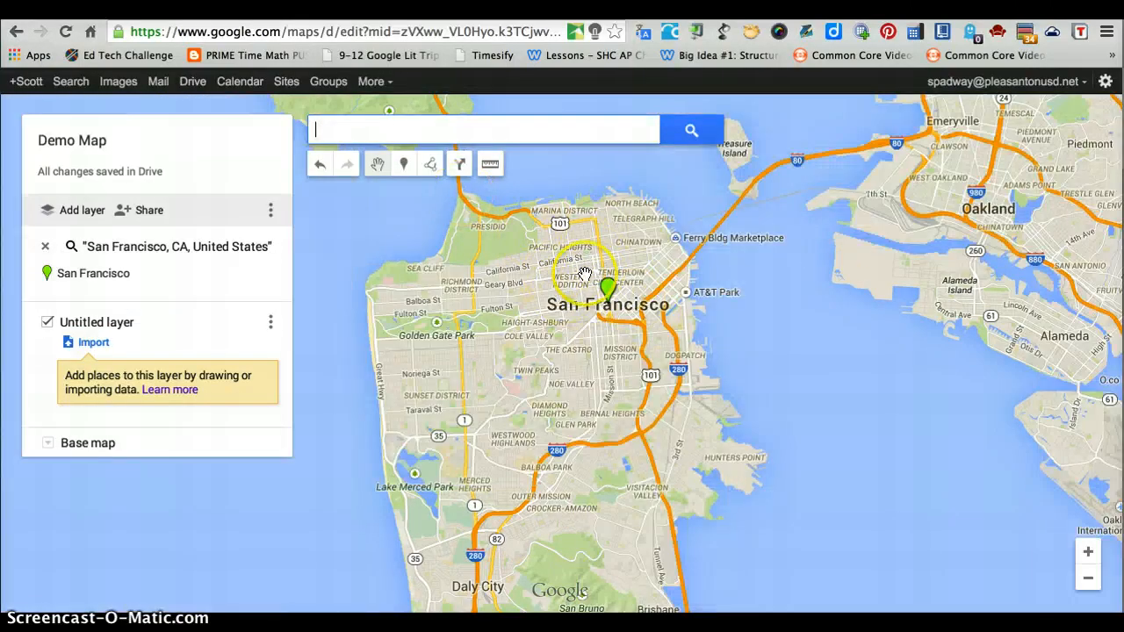
pyautogui.click(606, 287)
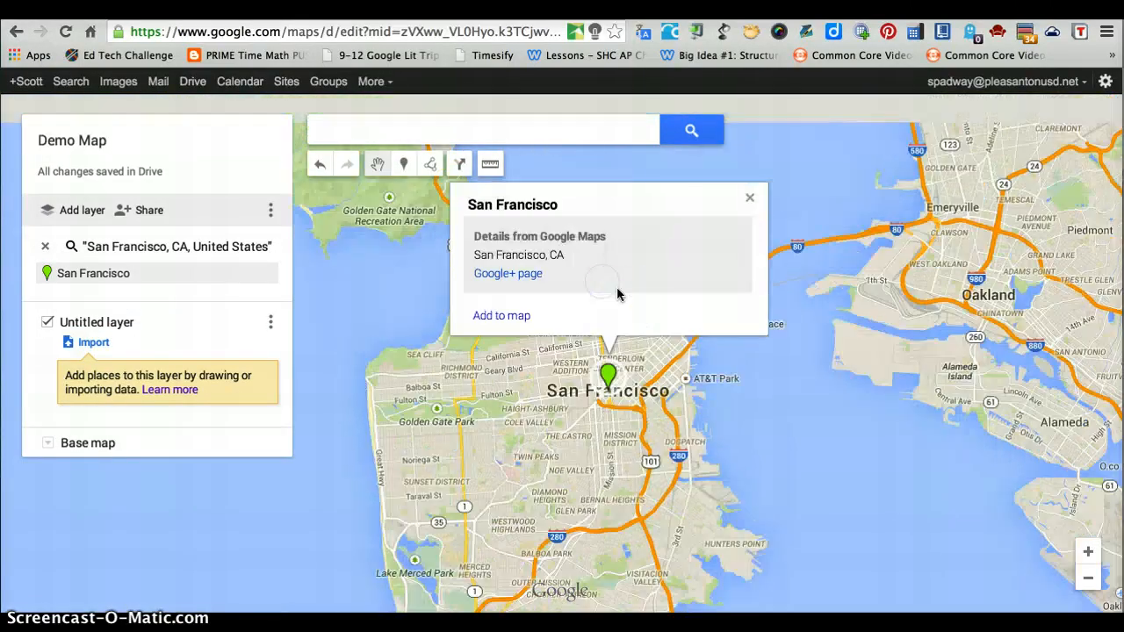
pyautogui.click(513, 318)
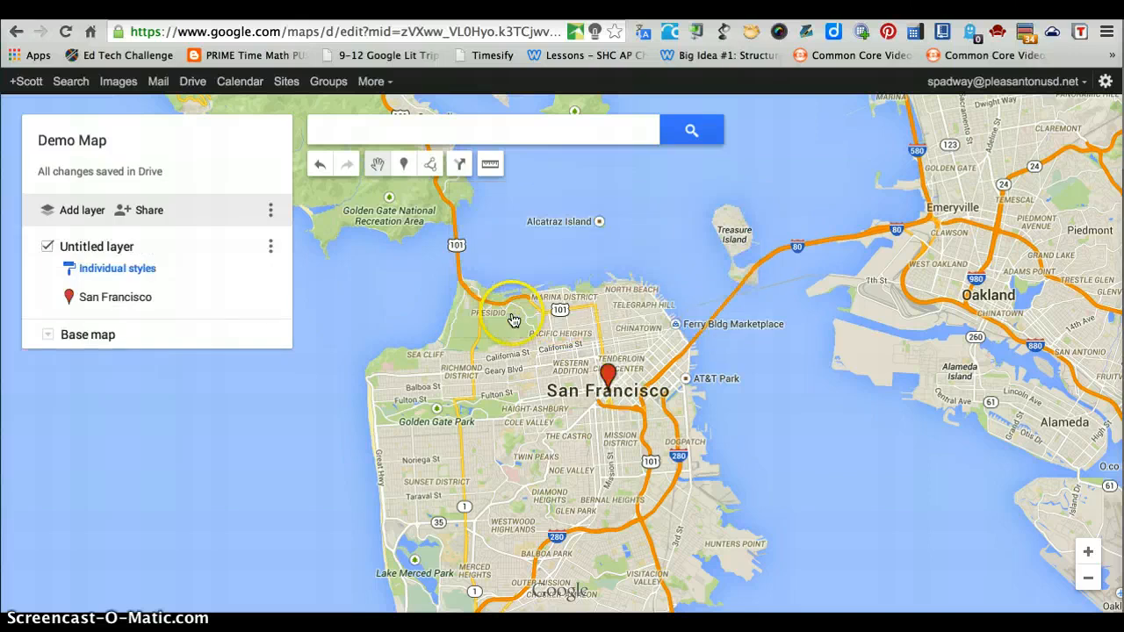
pyautogui.click(612, 375)
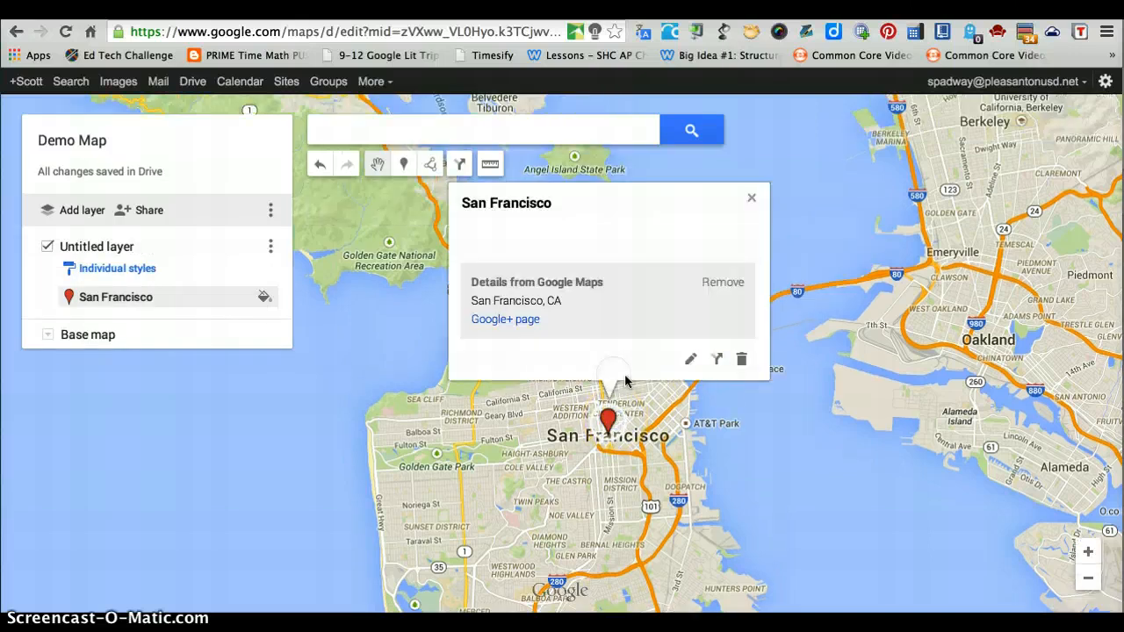
pyautogui.click(726, 285)
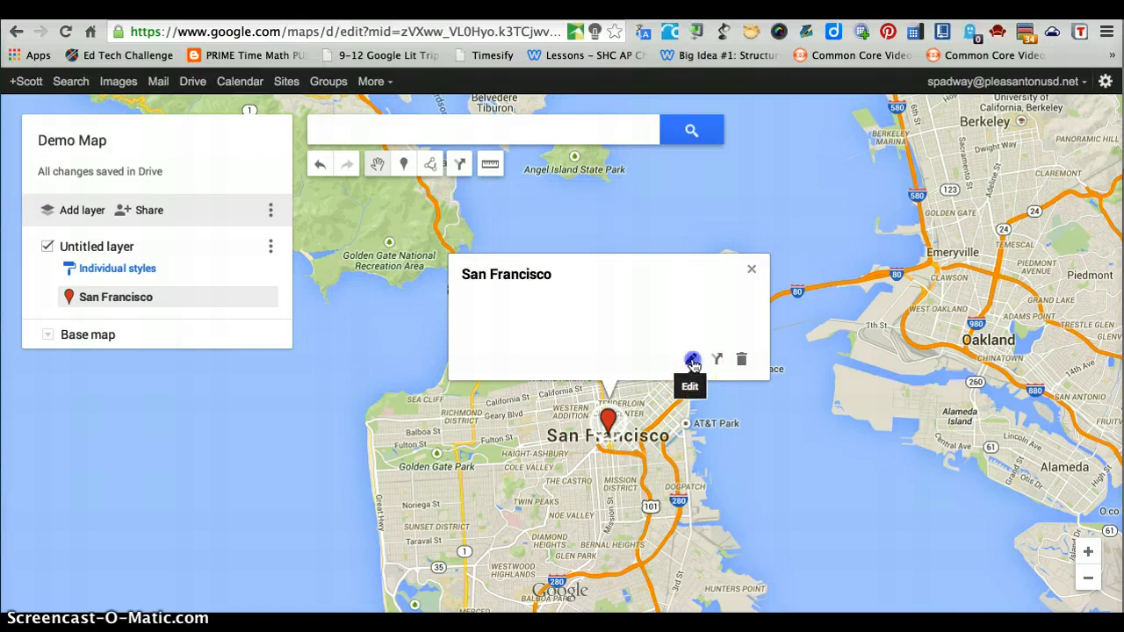
# Step: Add a Golden Gate Bridge photo from a "san francisco" image search to the San Francisco marker, with the description "A View from the Golden Gate"
pyautogui.click(692, 361)
pyautogui.click(742, 359)
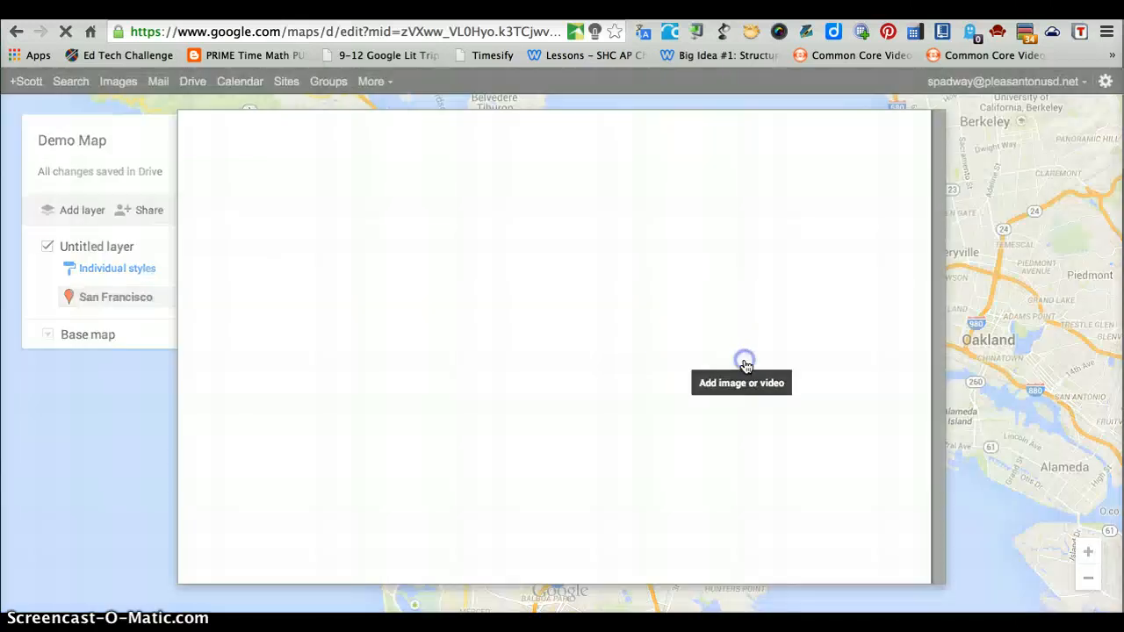
pyautogui.click(363, 235)
pyautogui.write('s')
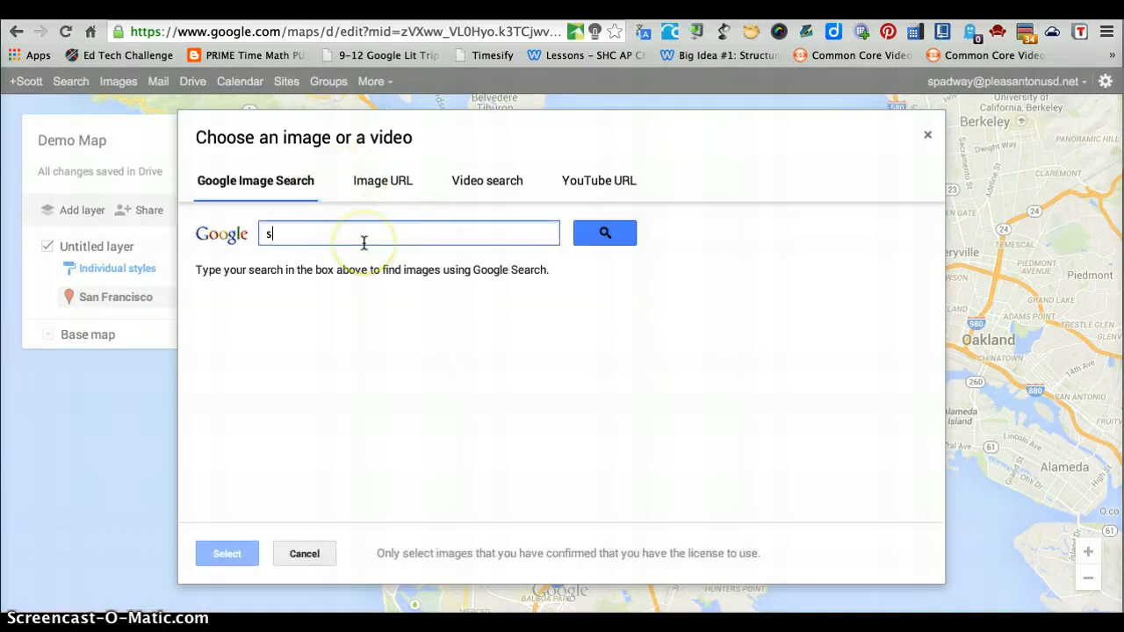
pyautogui.write('an Fr')
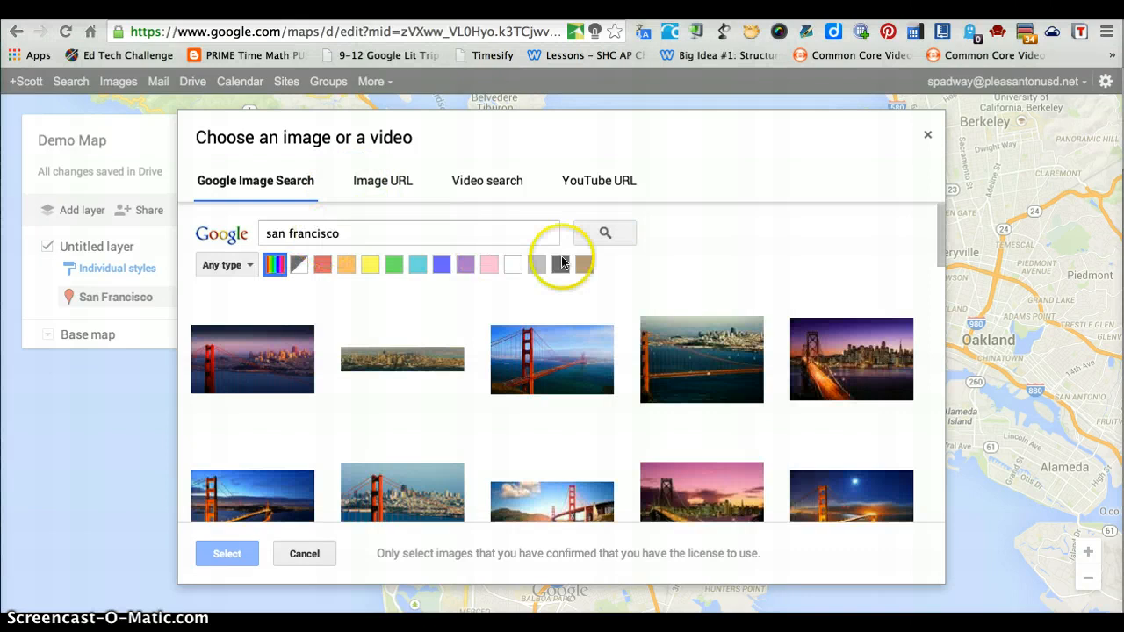
pyautogui.doubleClick(294, 384)
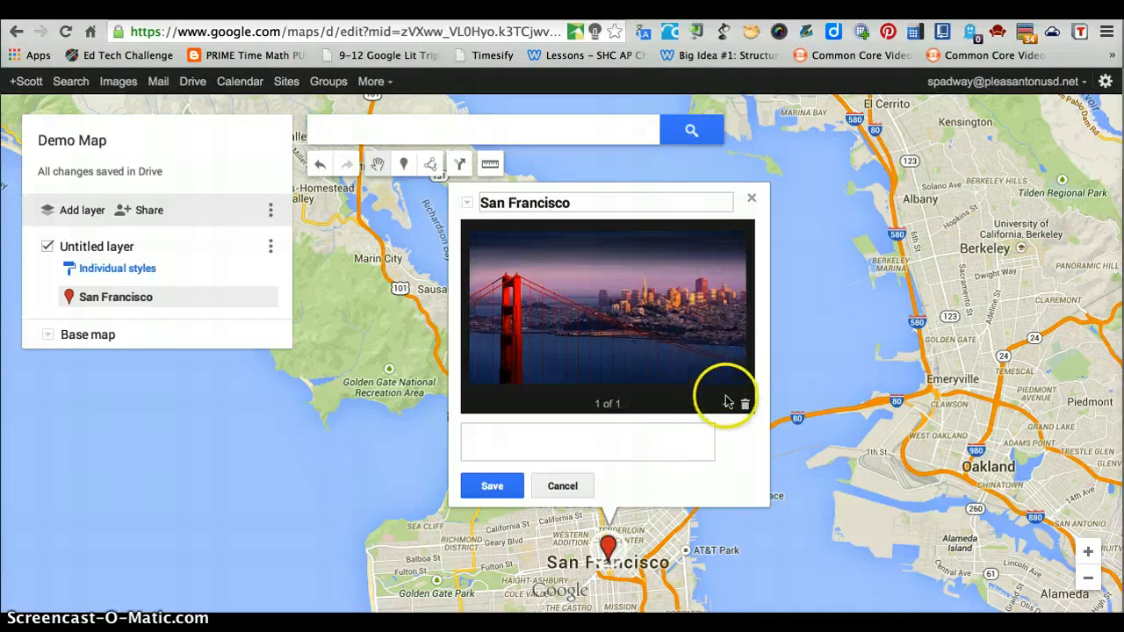
pyautogui.click(623, 448)
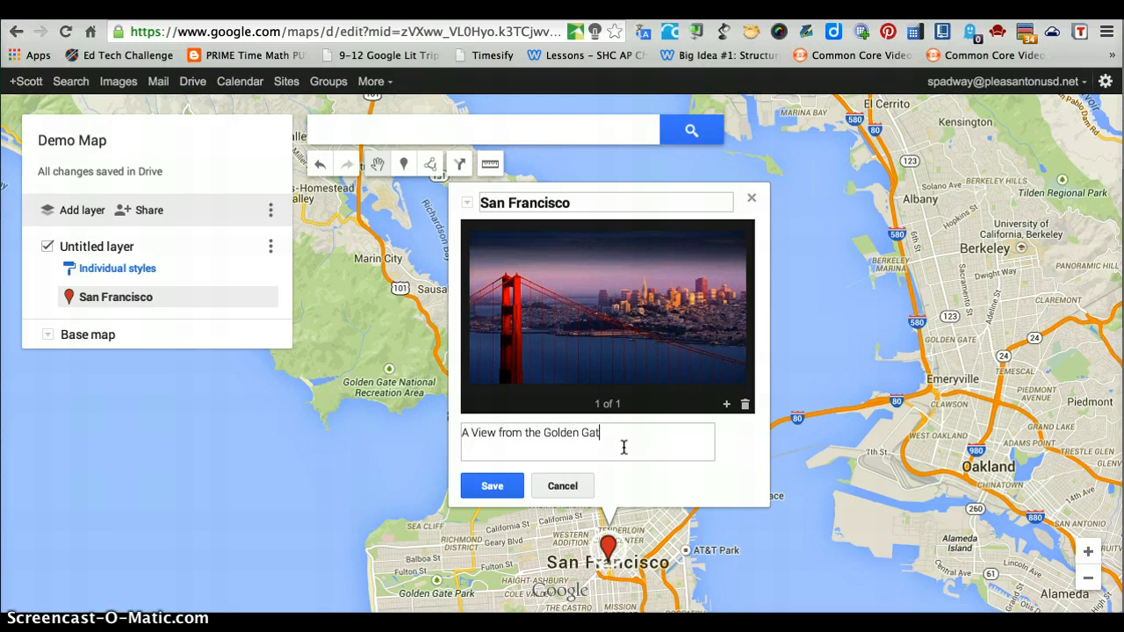
pyautogui.click(494, 484)
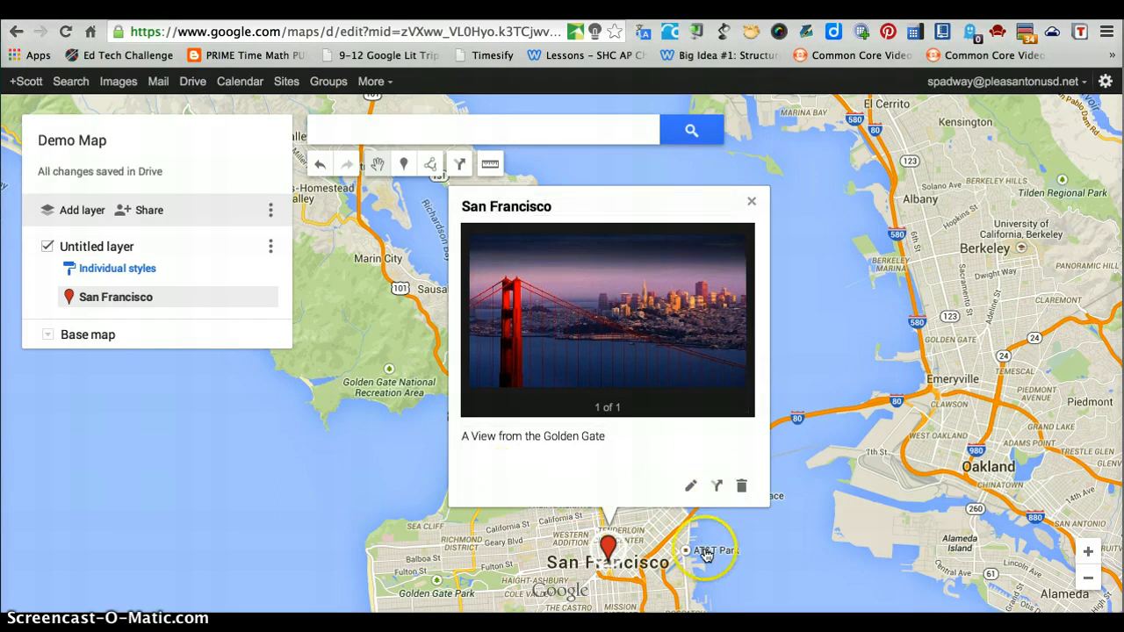
# Step: Move the San Francisco marker to the north end of the Golden Gate Bridge and close its info card
pyautogui.moveTo(612, 549); pyautogui.dragTo(573, 528)
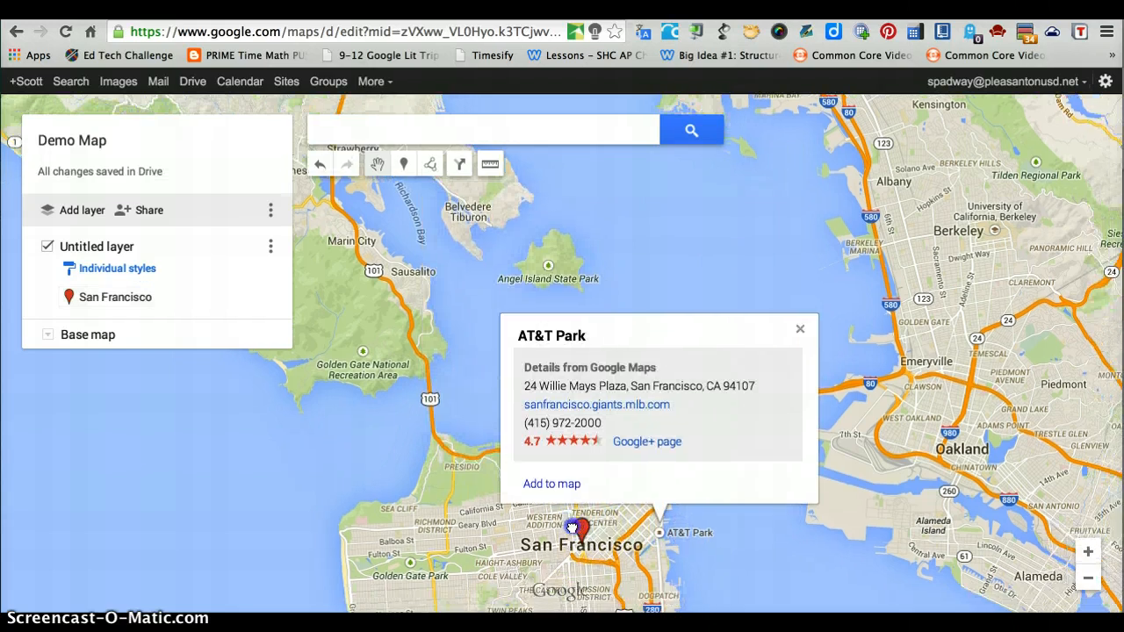
pyautogui.click(572, 528)
pyautogui.click(649, 476)
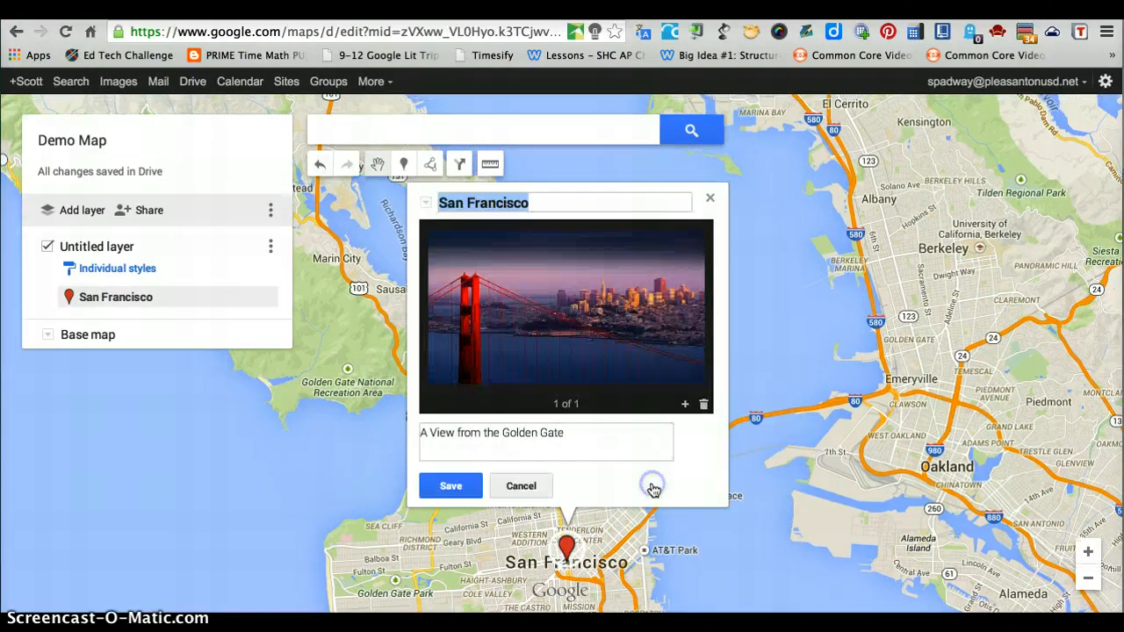
pyautogui.moveTo(568, 546); pyautogui.dragTo(416, 402)
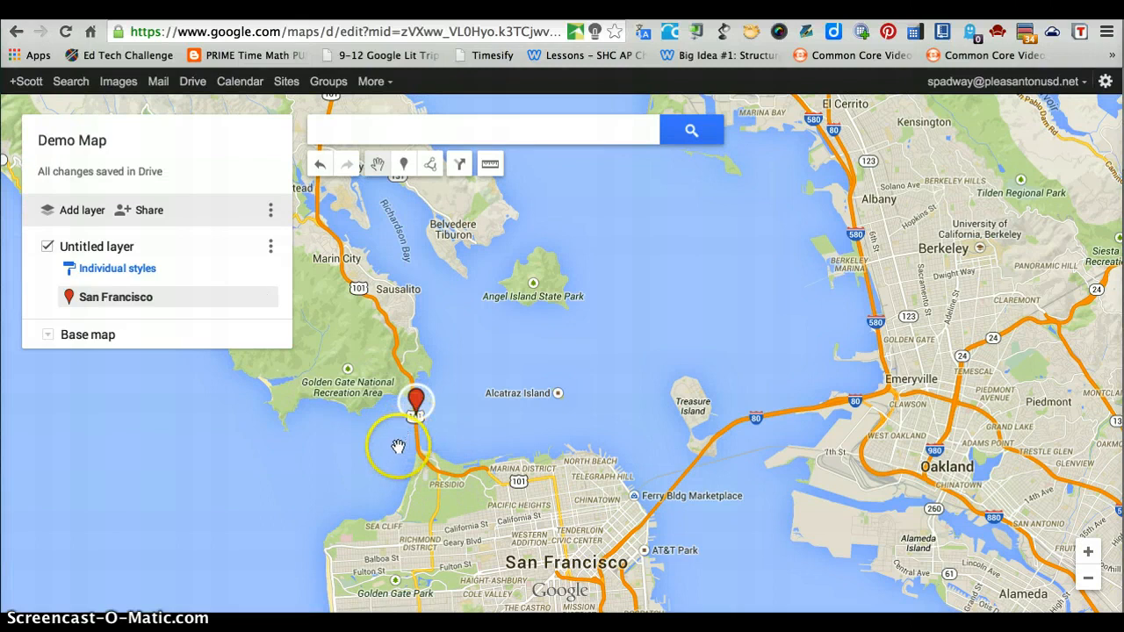
pyautogui.click(415, 403)
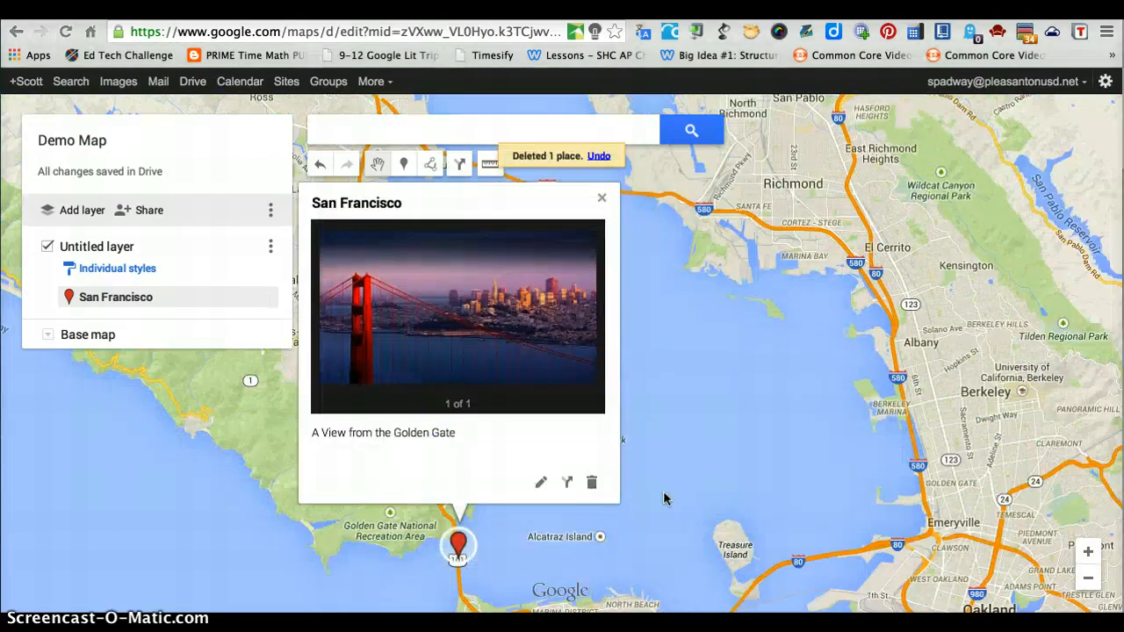
pyautogui.click(664, 493)
pyautogui.click(664, 493)
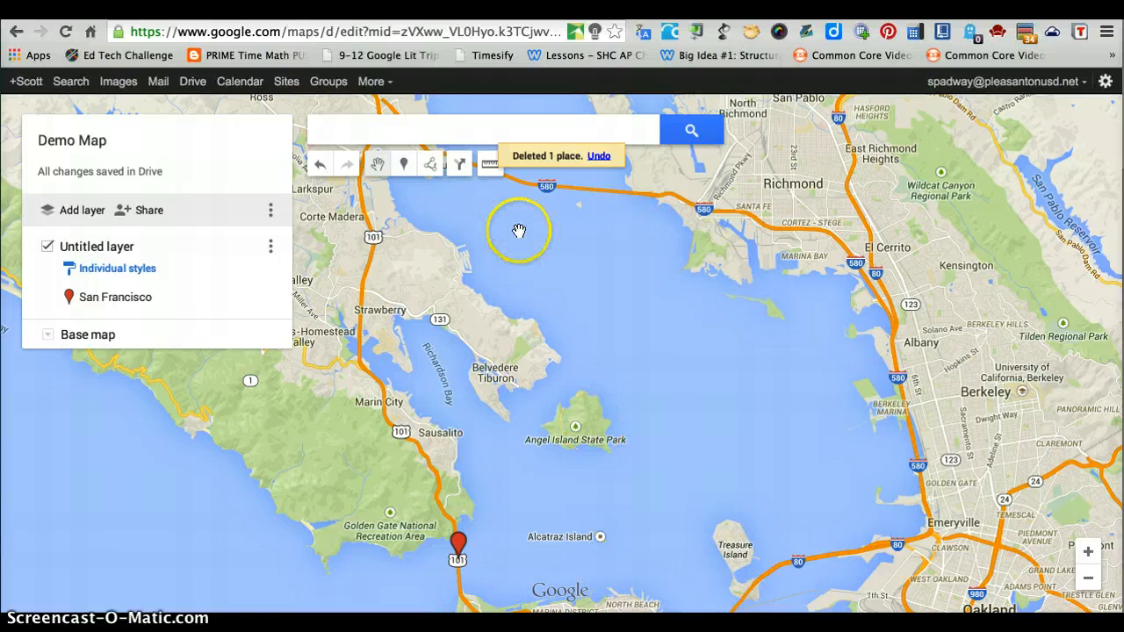
# Step: Draw a closed five-point shape around Angel Island and save it with the name Angel Island
pyautogui.click(432, 166)
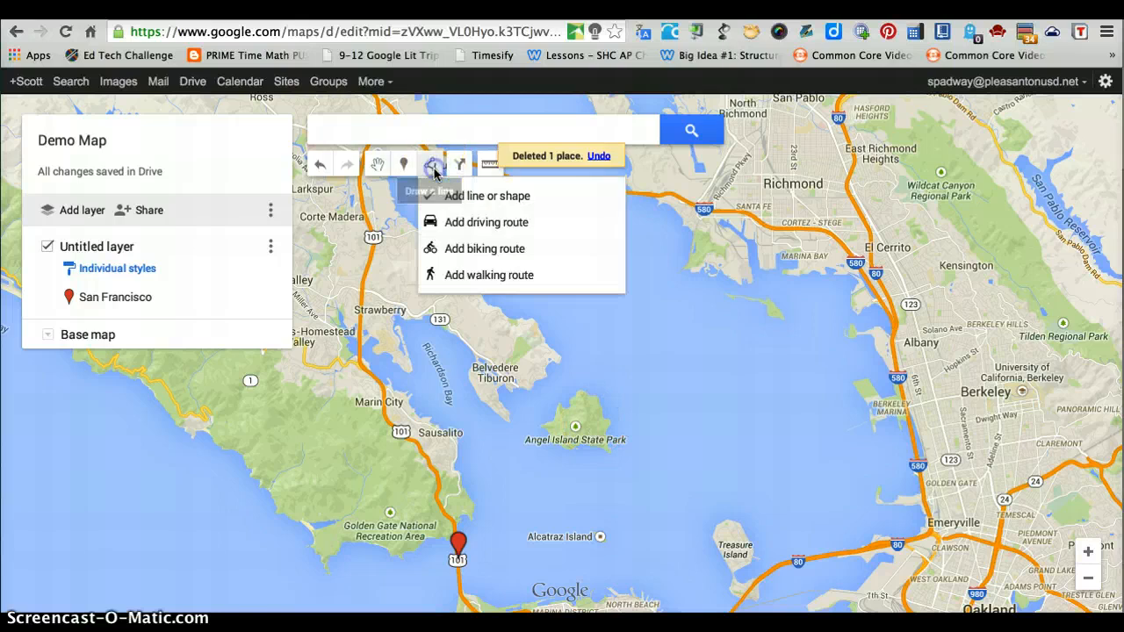
pyautogui.click(483, 197)
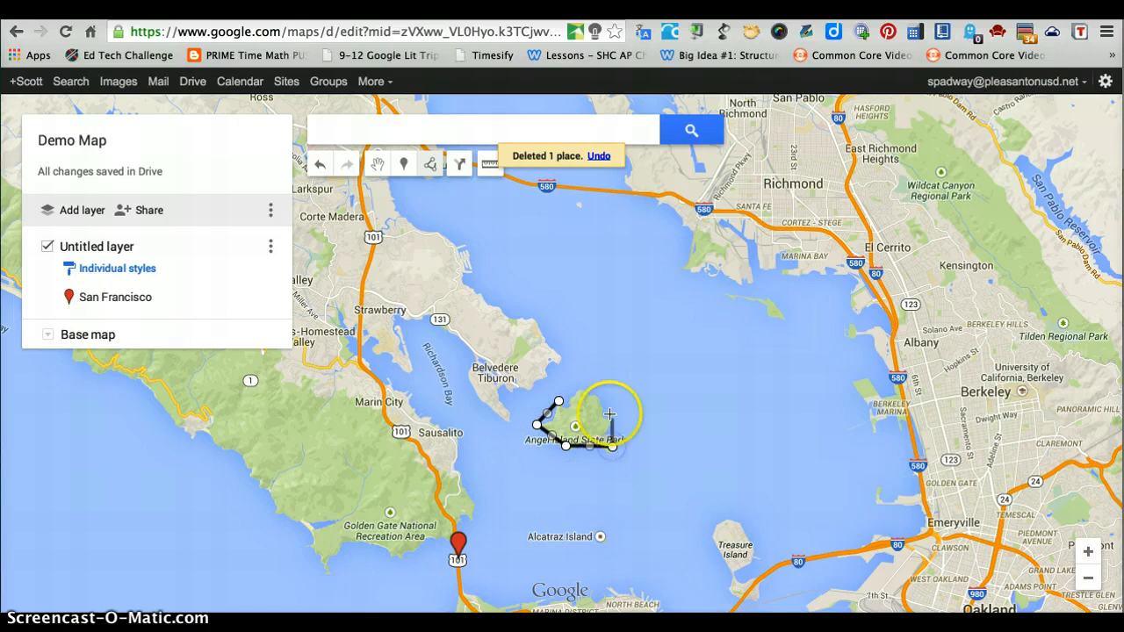
pyautogui.click(562, 400)
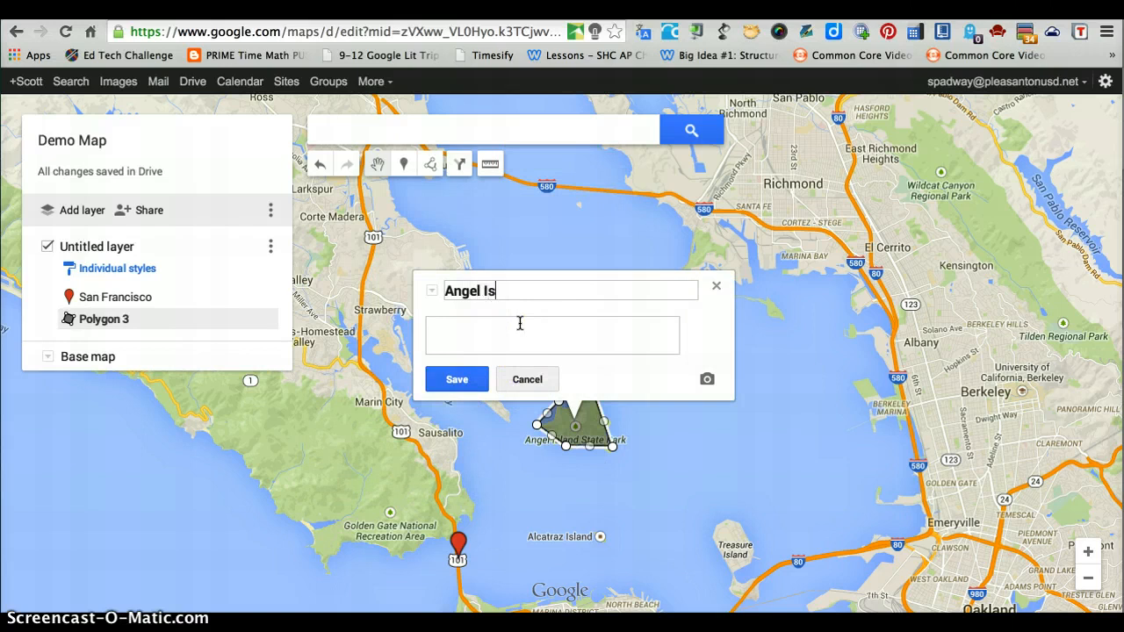
pyautogui.click(458, 379)
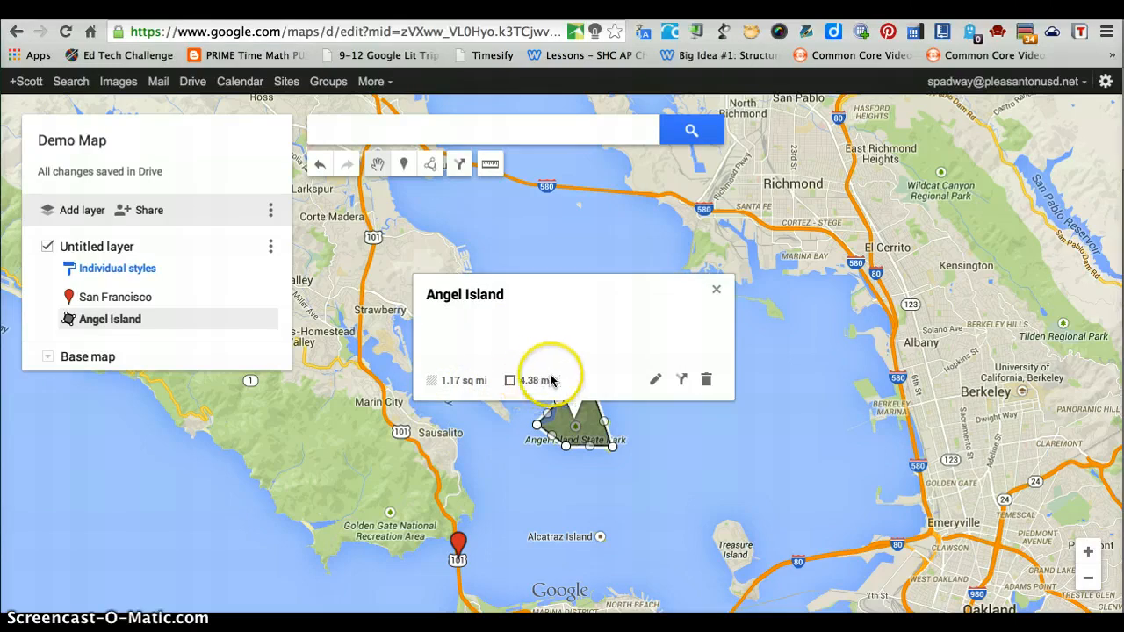
pyautogui.click(606, 486)
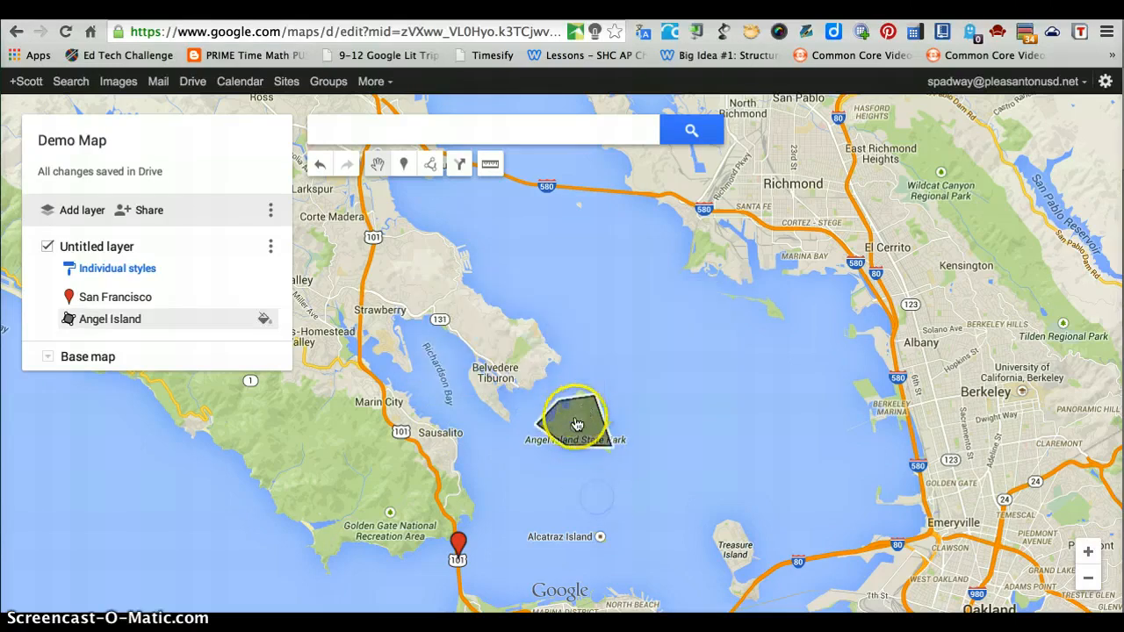
pyautogui.moveTo(577, 429)
pyautogui.mouseDown()
pyautogui.moveTo(657, 379)
pyautogui.moveTo(669, 385)
pyautogui.moveTo(654, 404)
pyautogui.moveTo(518, 439)
pyautogui.moveTo(563, 448)
pyautogui.moveTo(459, 469)
pyautogui.moveTo(385, 503)
pyautogui.moveTo(571, 456)
pyautogui.mouseUp()
pyautogui.click(563, 448)
pyautogui.click(646, 402)
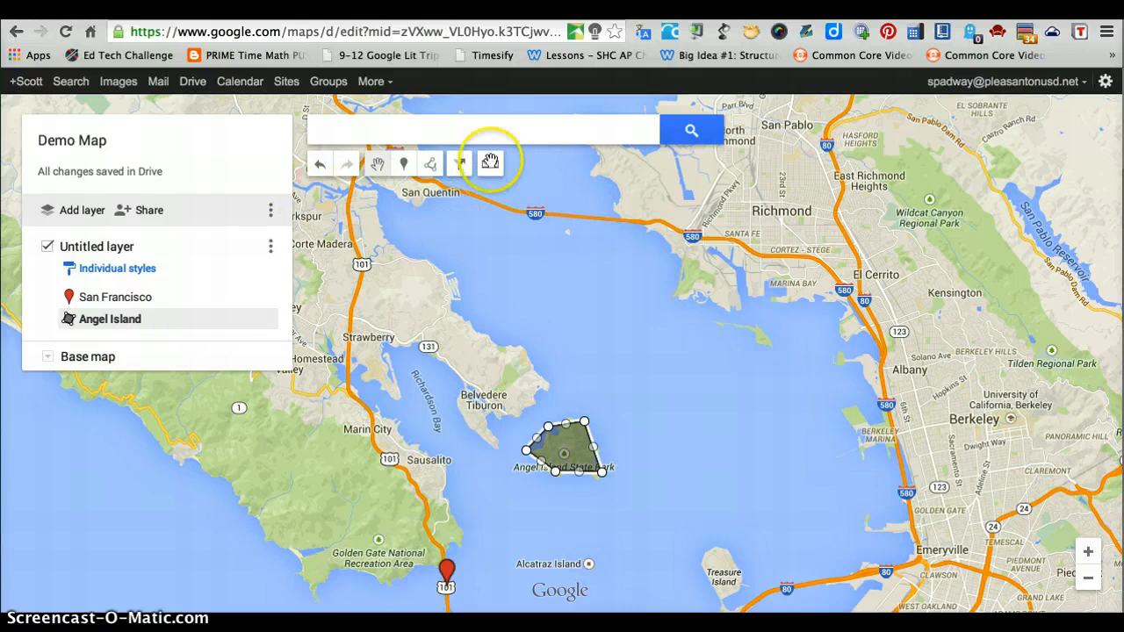
# Step: Measure the distance across the bay from the San Francisco marker to Angel Island
pyautogui.click(490, 165)
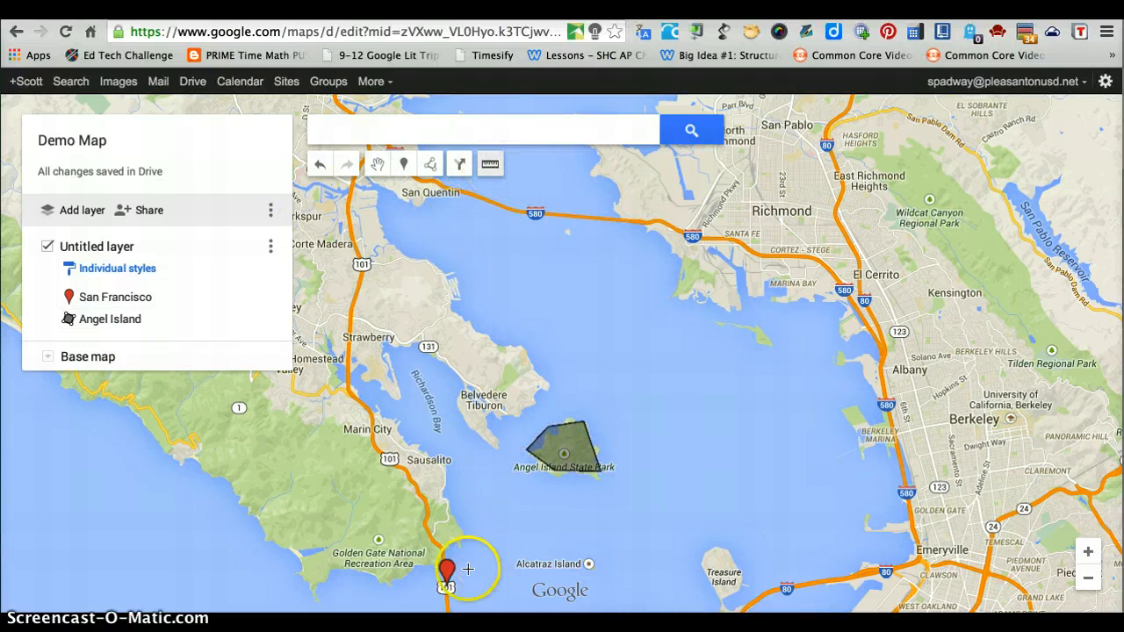
pyautogui.moveTo(446, 580); pyautogui.dragTo(448, 500)
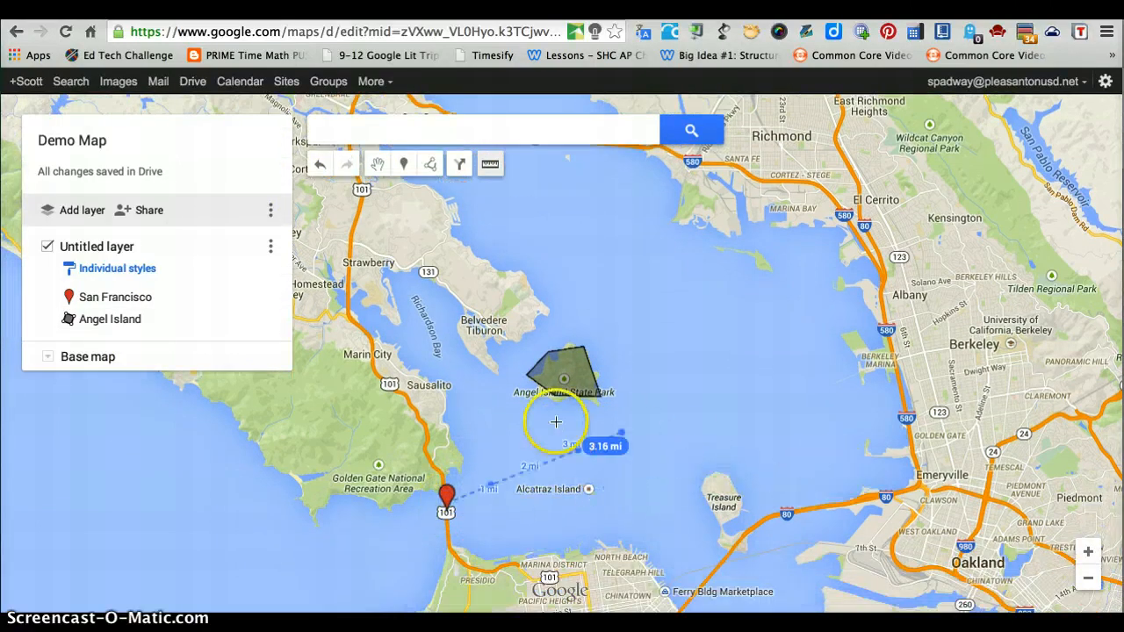
pyautogui.click(535, 451)
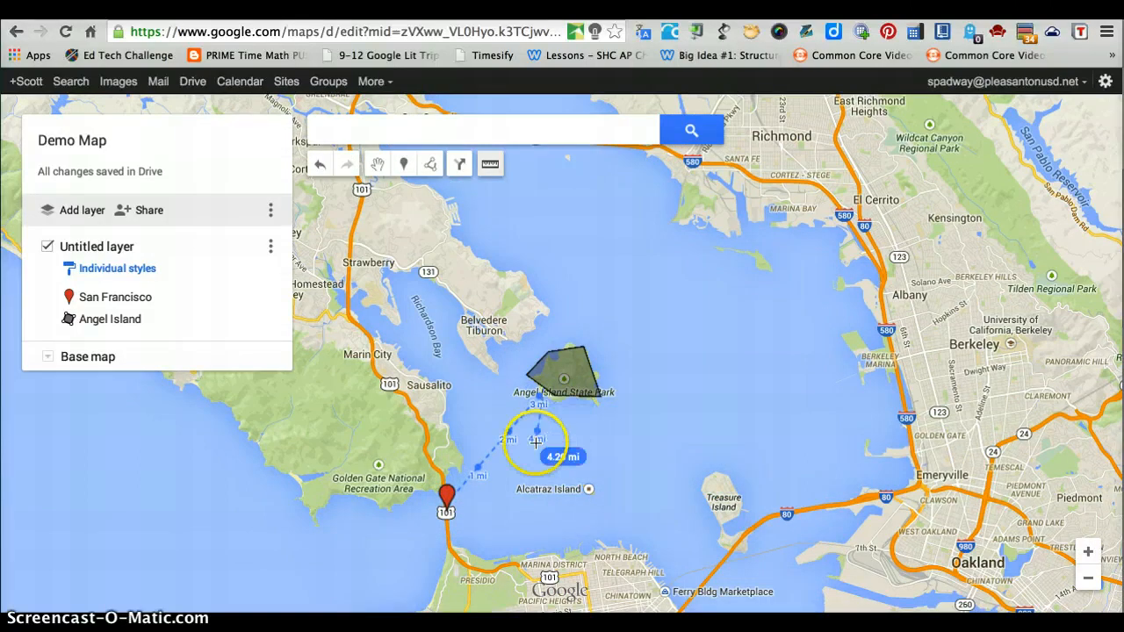
# Step: Measure the distance from the San Francisco marker to Central Asia and on to the United Kingdom, and clear the measurement
pyautogui.scroll(-4, 534, 446)
pyautogui.scroll(-3, 536, 443)
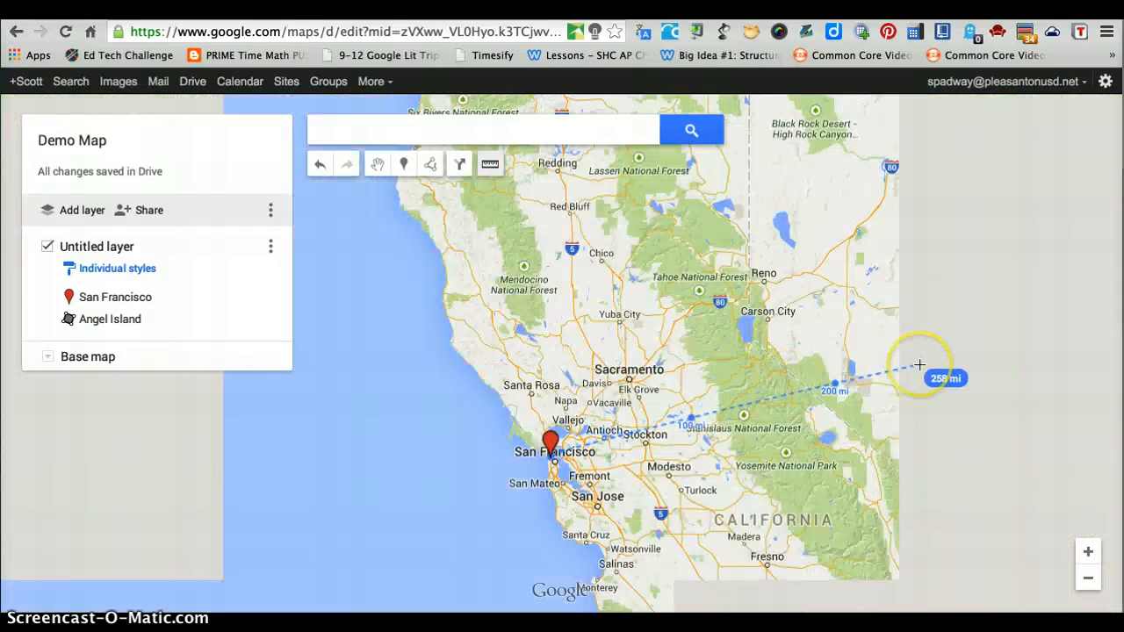
pyautogui.scroll(-3, 919, 367)
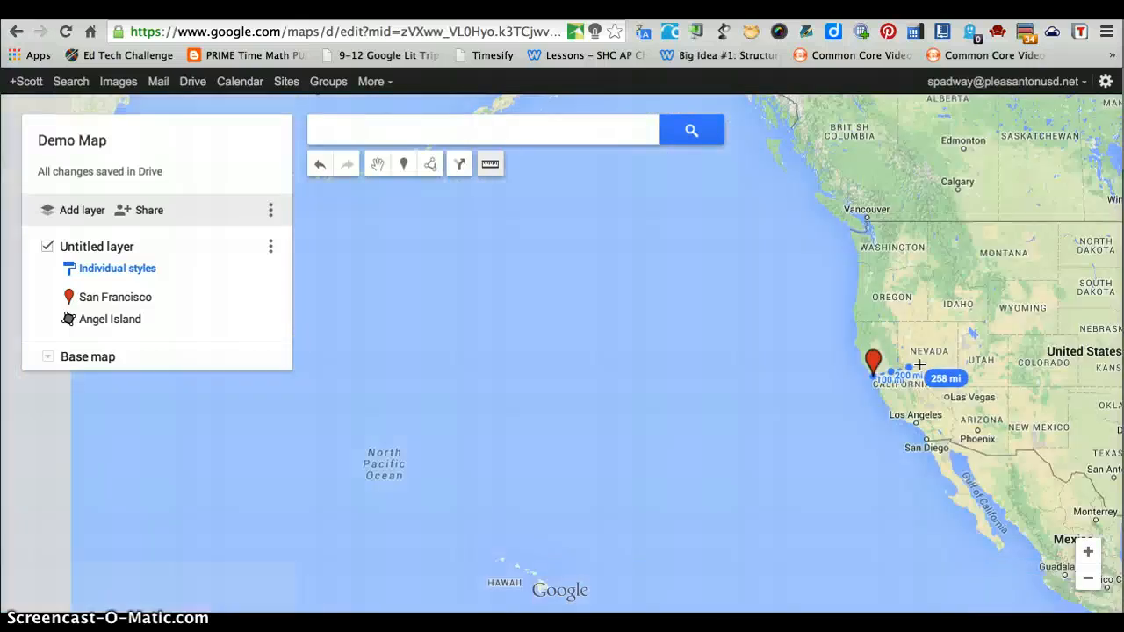
pyautogui.scroll(-3, 919, 365)
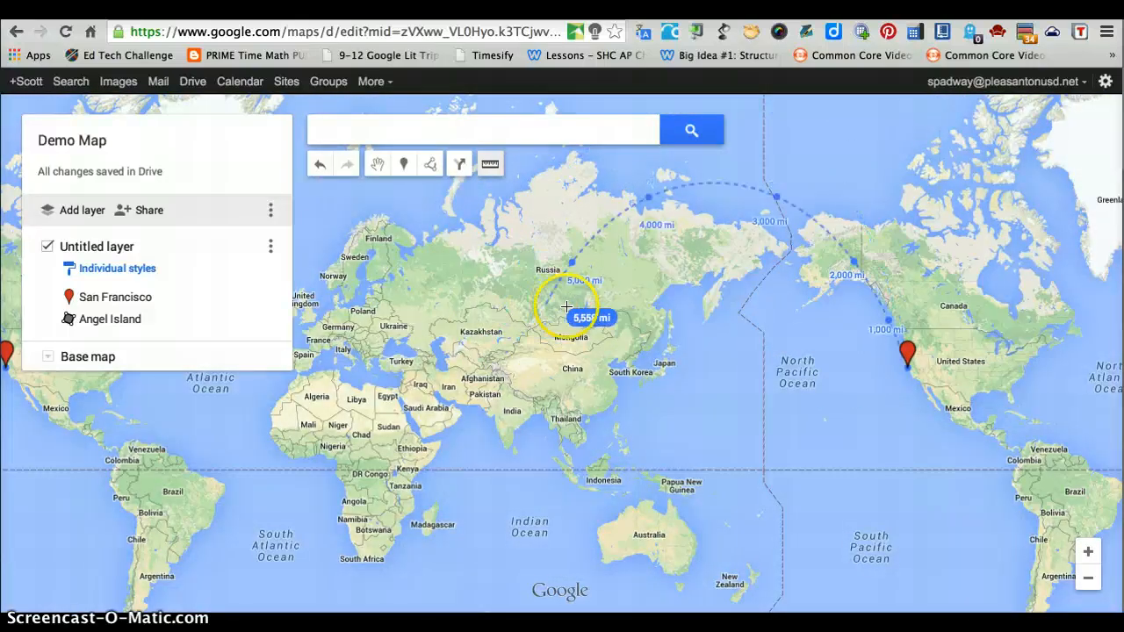
pyautogui.click(498, 354)
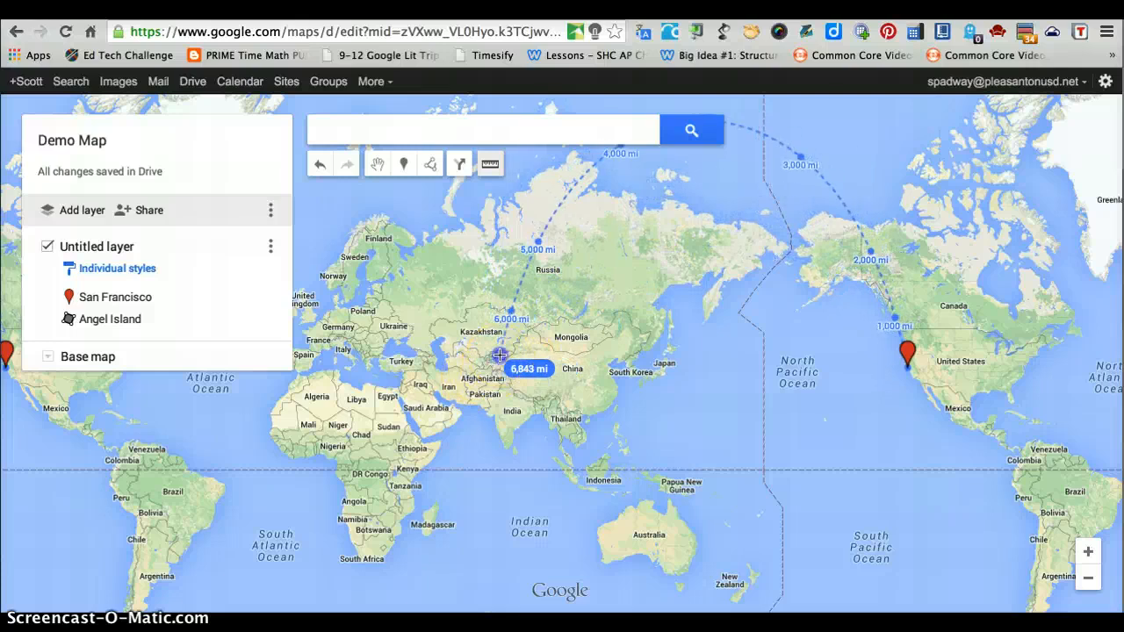
pyautogui.click(299, 283)
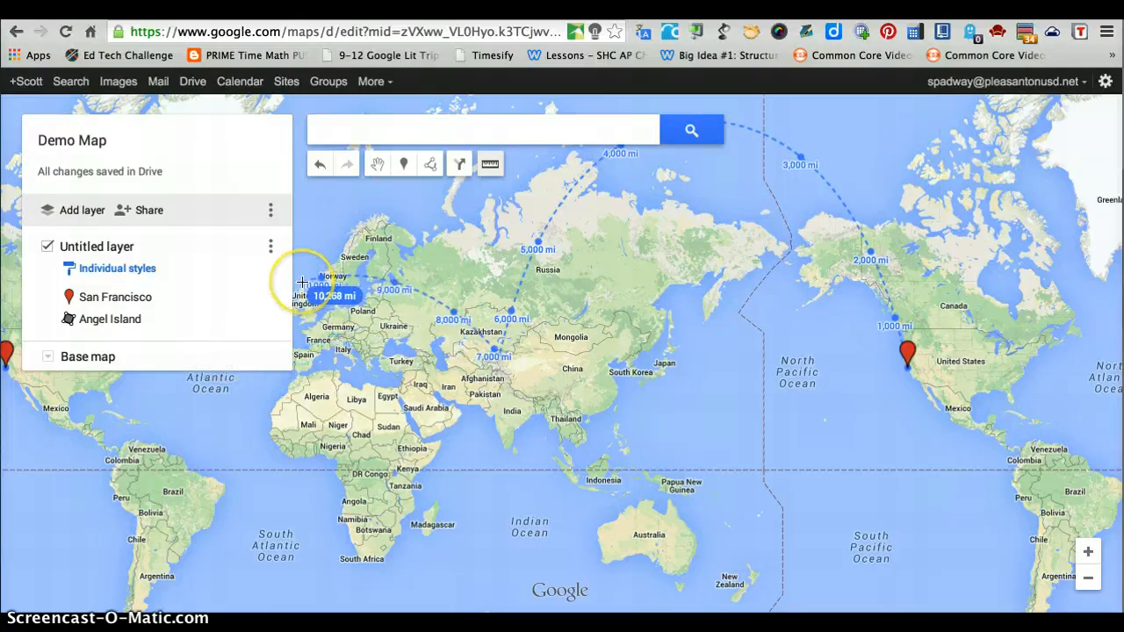
pyautogui.press('Escape')
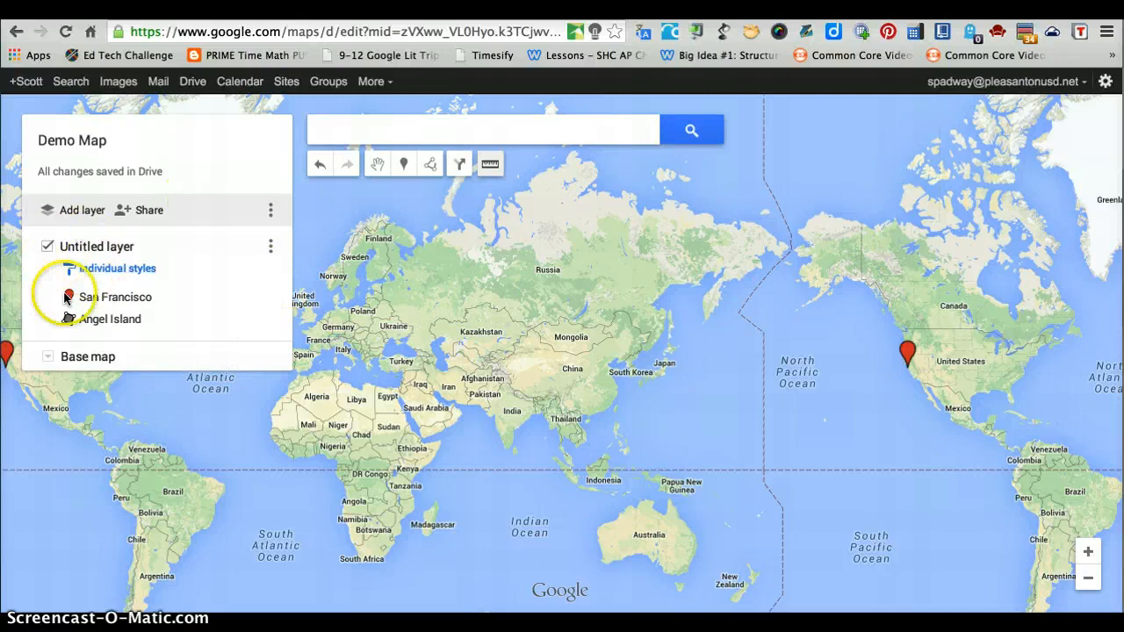
# Step: Add a second layer to the map, and hide and reshow the layer holding San Francisco and Angel Island
pyautogui.click(65, 216)
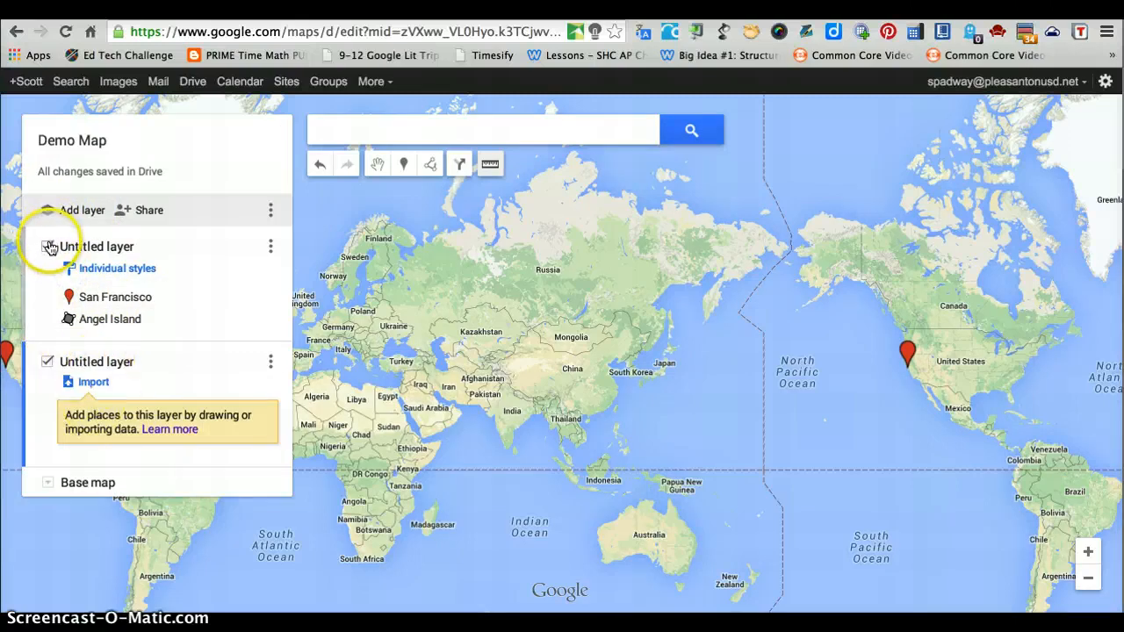
pyautogui.click(48, 247)
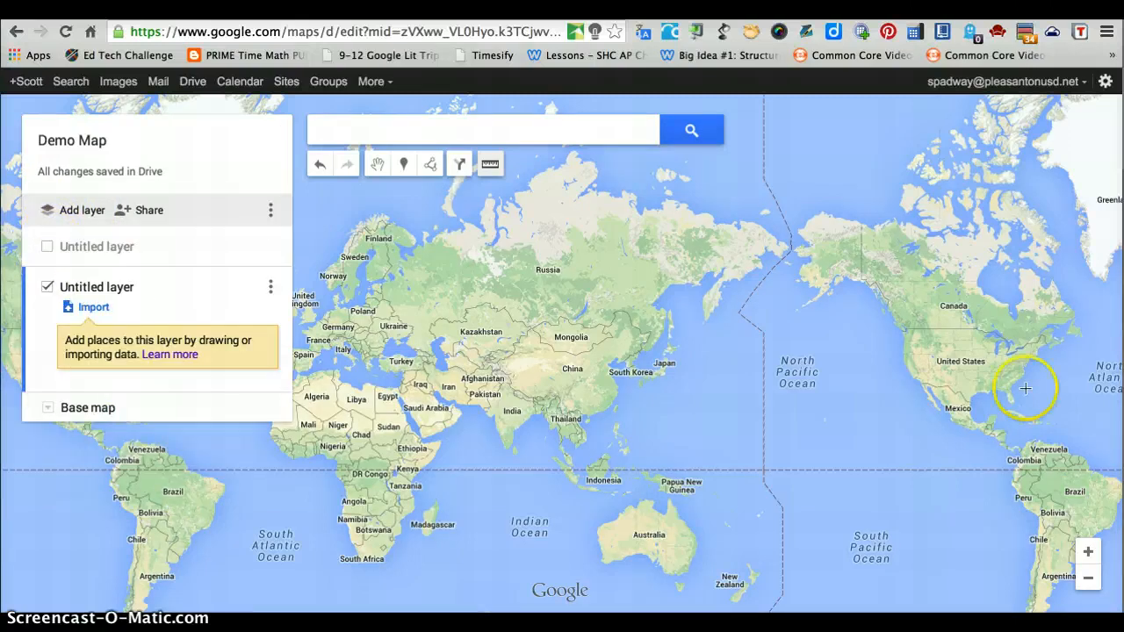
pyautogui.click(48, 247)
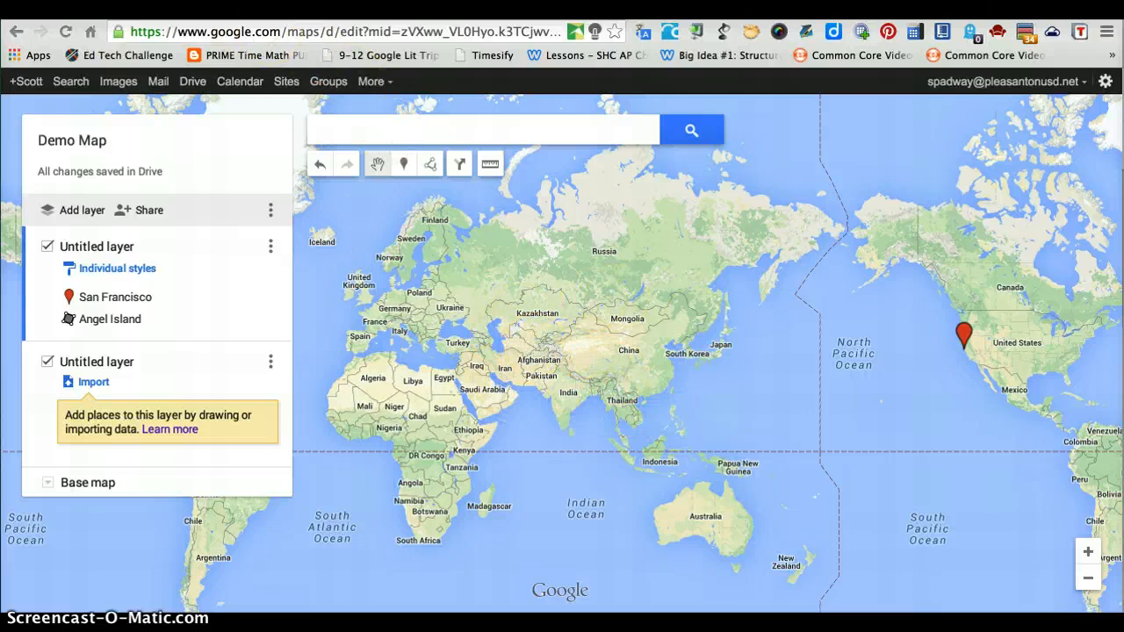
# Step: Switch to Google Search, search for "Golden Gate Bridge", and open the bridge's location in Google Maps
pyautogui.hotkey('ctrl', 'Tab')
pyautogui.write('Gold')
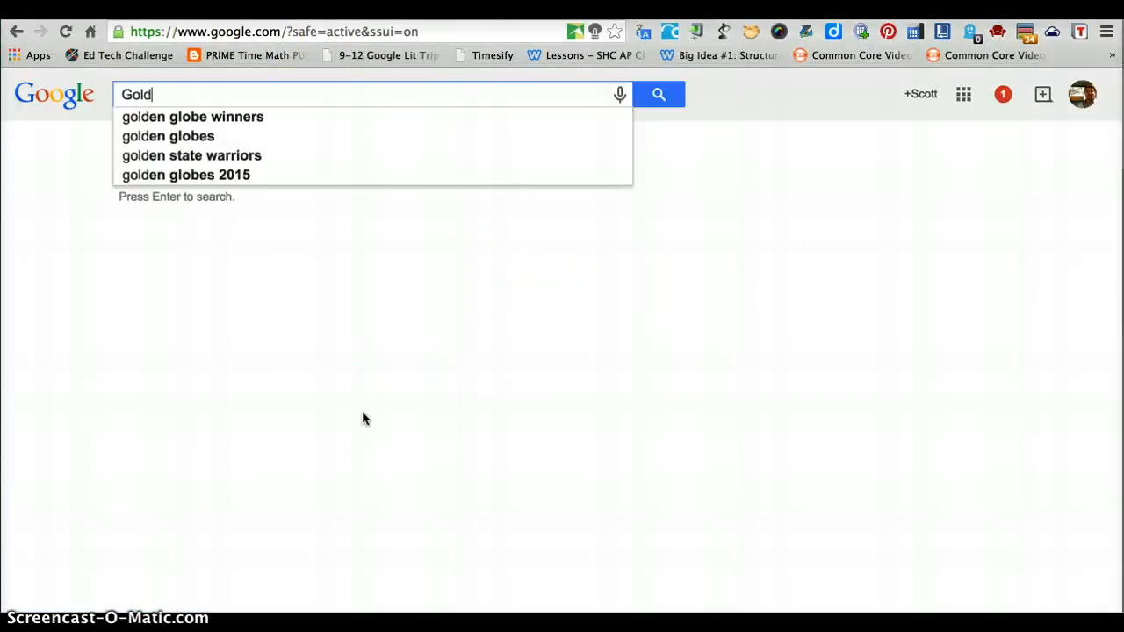
pyautogui.write('en Gate')
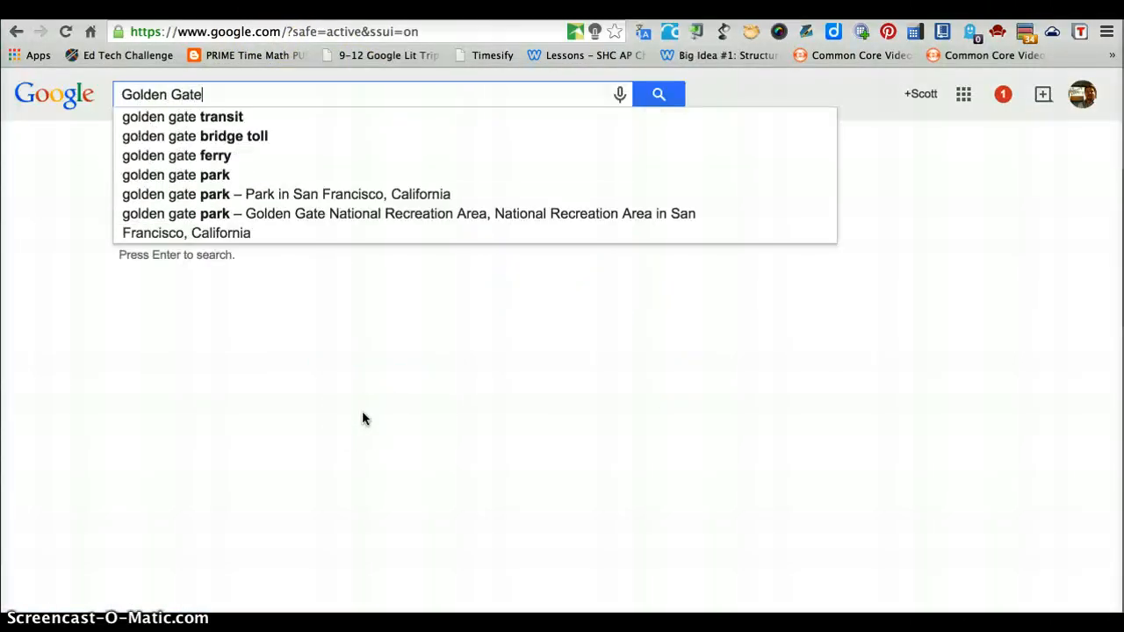
pyautogui.write(' Bridge')
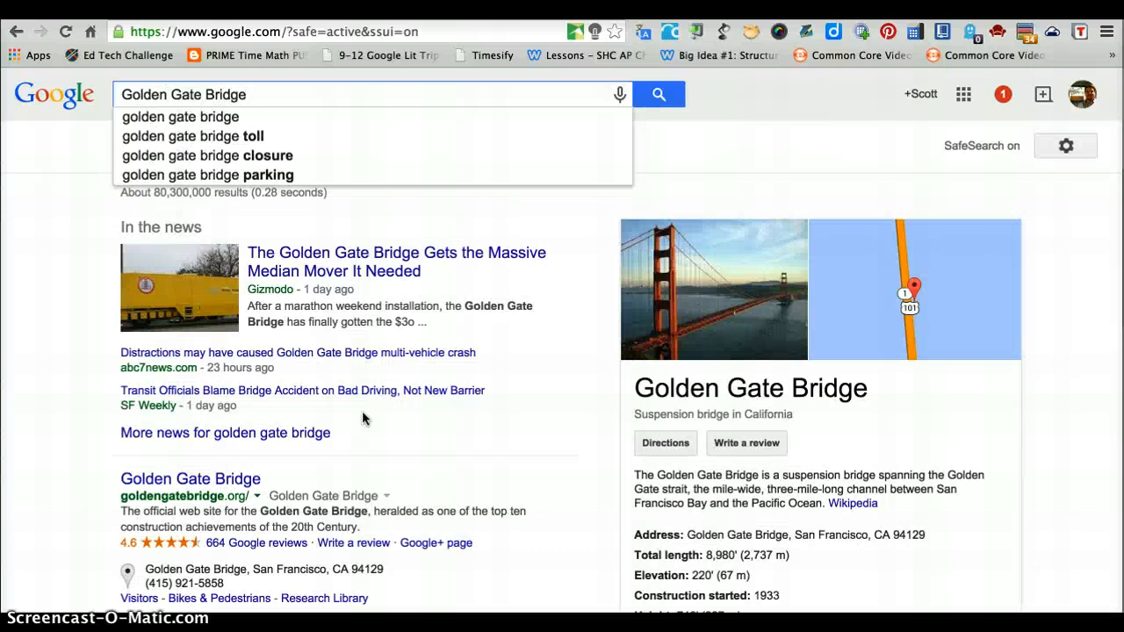
pyautogui.press('Return')
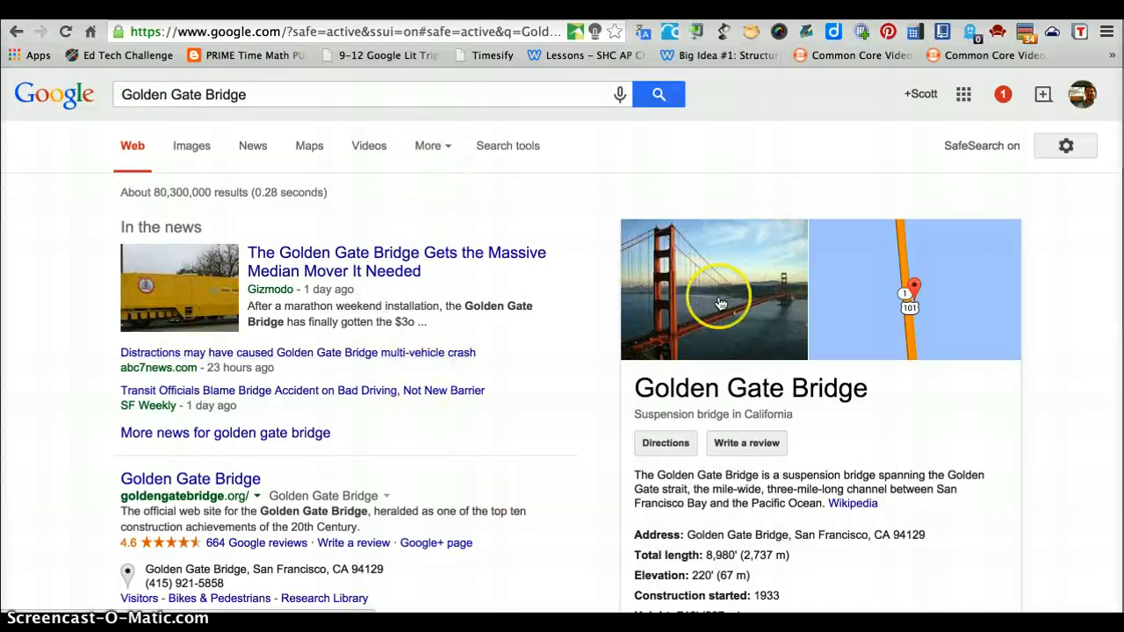
pyautogui.click(987, 314)
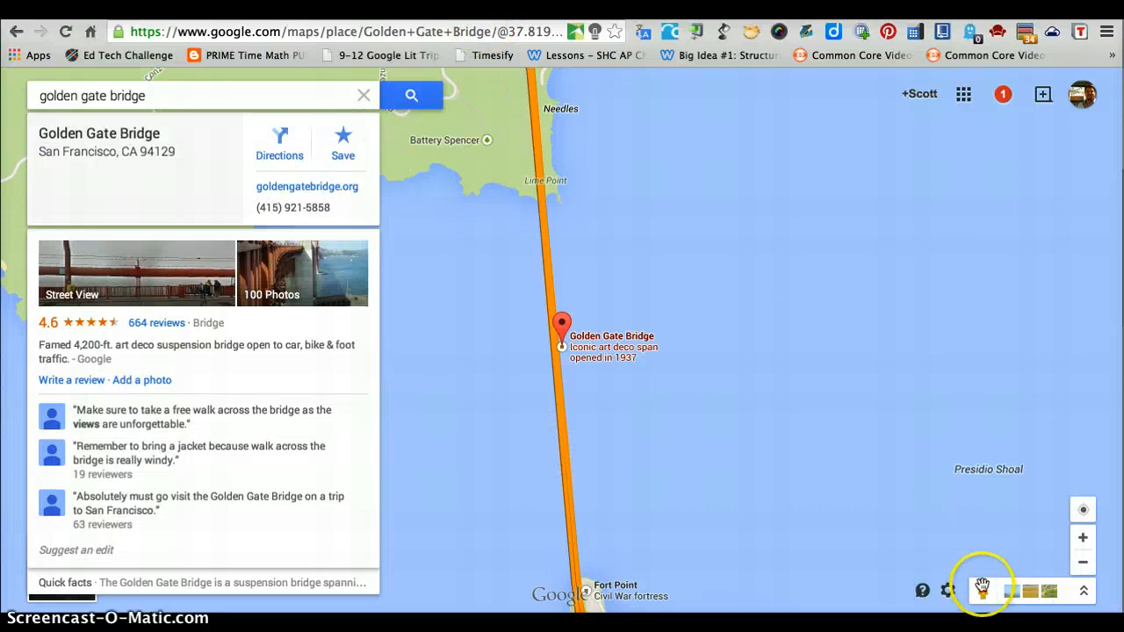
# Step: Enter Street View on the water east of the Golden Gate Bridge and turn the view toward the bridge's north tower
pyautogui.moveTo(981, 588); pyautogui.dragTo(615, 390)
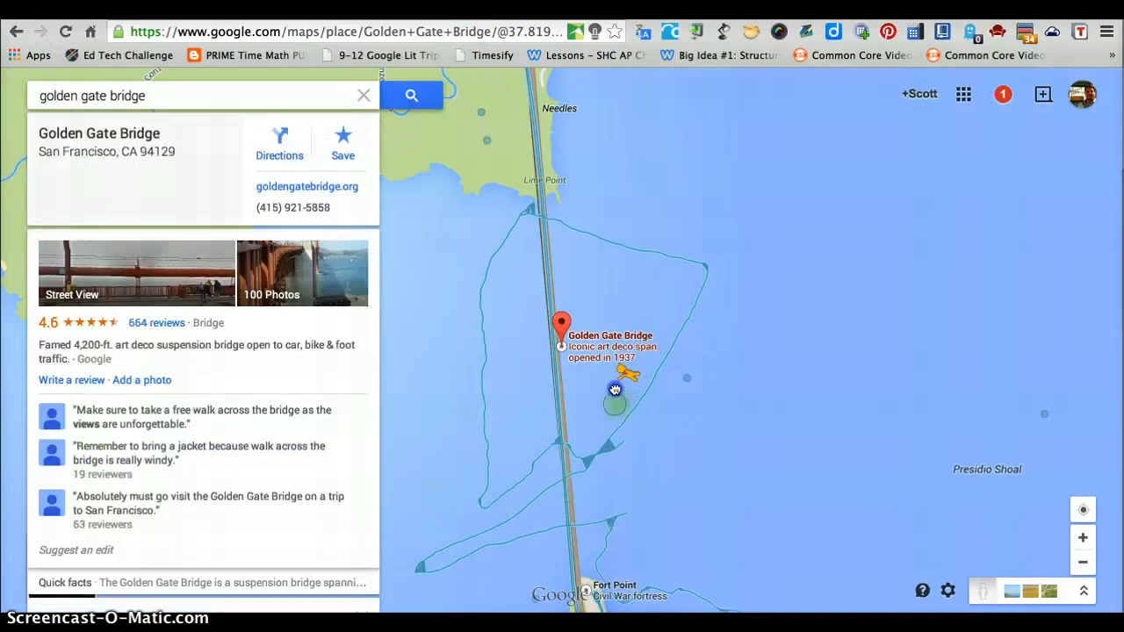
pyautogui.moveTo(692, 260); pyautogui.dragTo(682, 377)
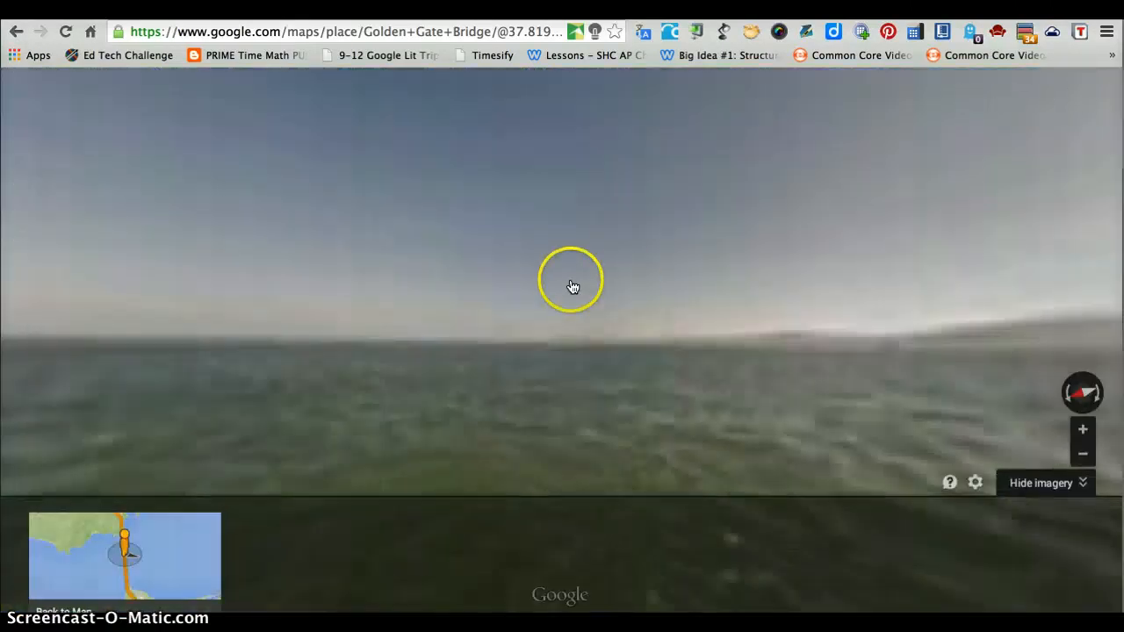
pyautogui.moveTo(571, 281); pyautogui.dragTo(570, 281)
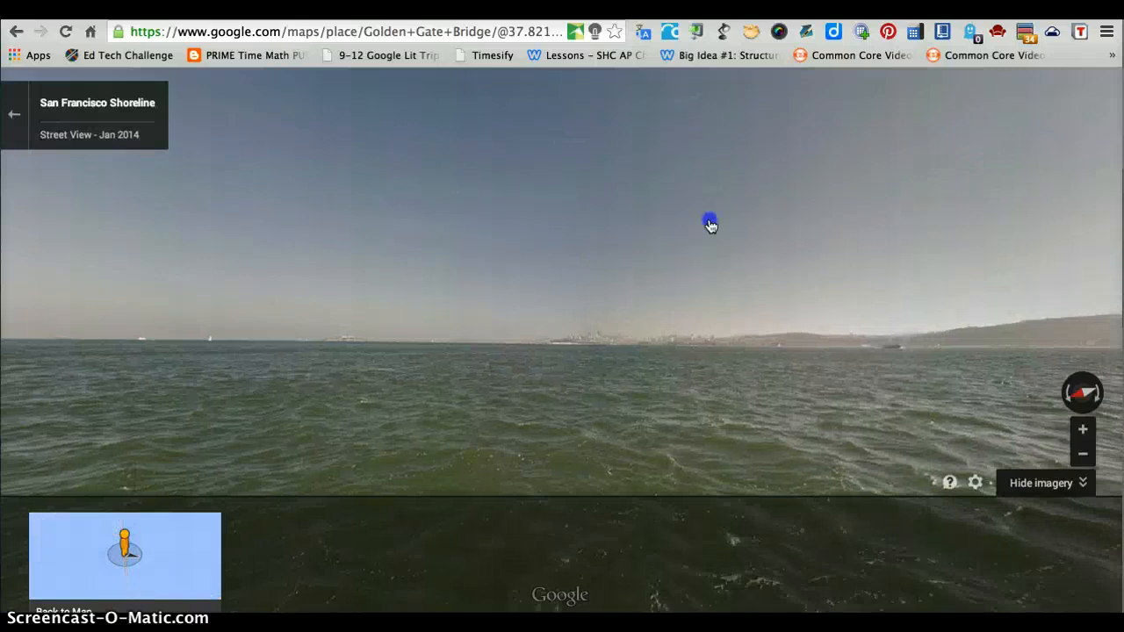
pyautogui.moveTo(915, 249); pyautogui.dragTo(817, 229)
pyautogui.moveTo(471, 326); pyautogui.dragTo(801, 268)
pyautogui.moveTo(521, 273); pyautogui.dragTo(542, 358)
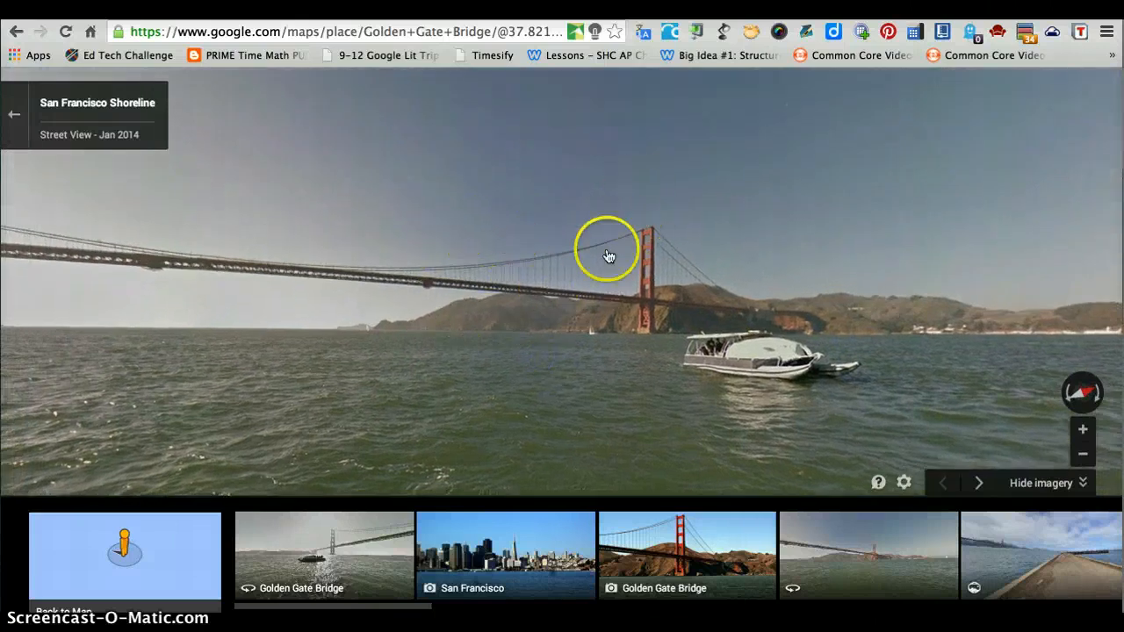
pyautogui.click(532, 289)
pyautogui.moveTo(635, 271); pyautogui.dragTo(534, 289)
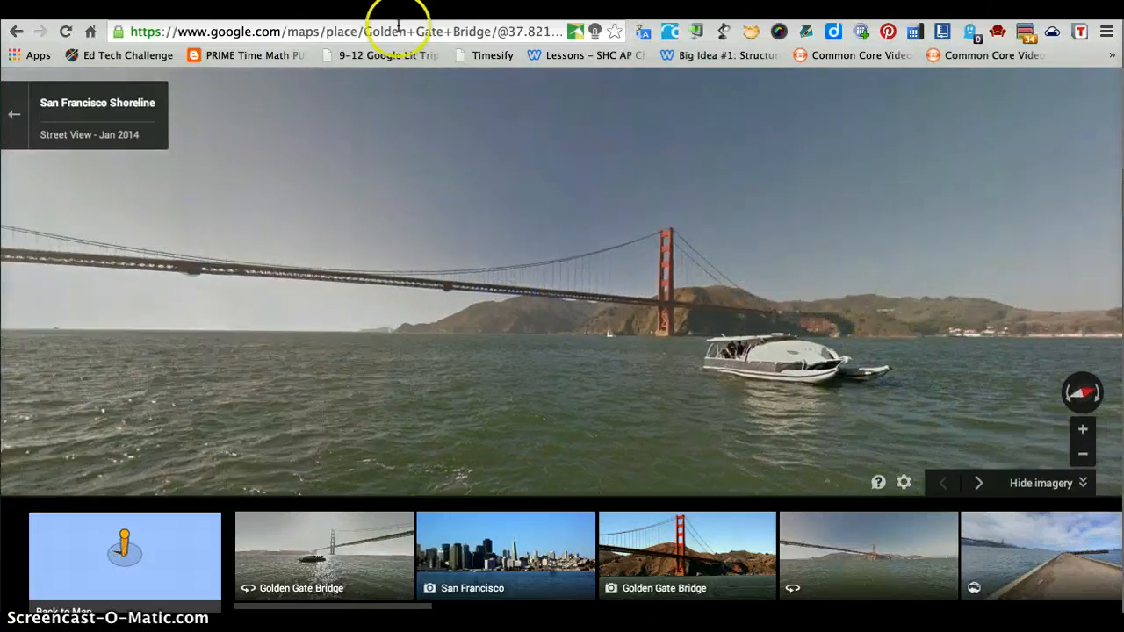
# Step: Create a goo.gl short link for the Street View page showing the bridge
pyautogui.click(406, 33)
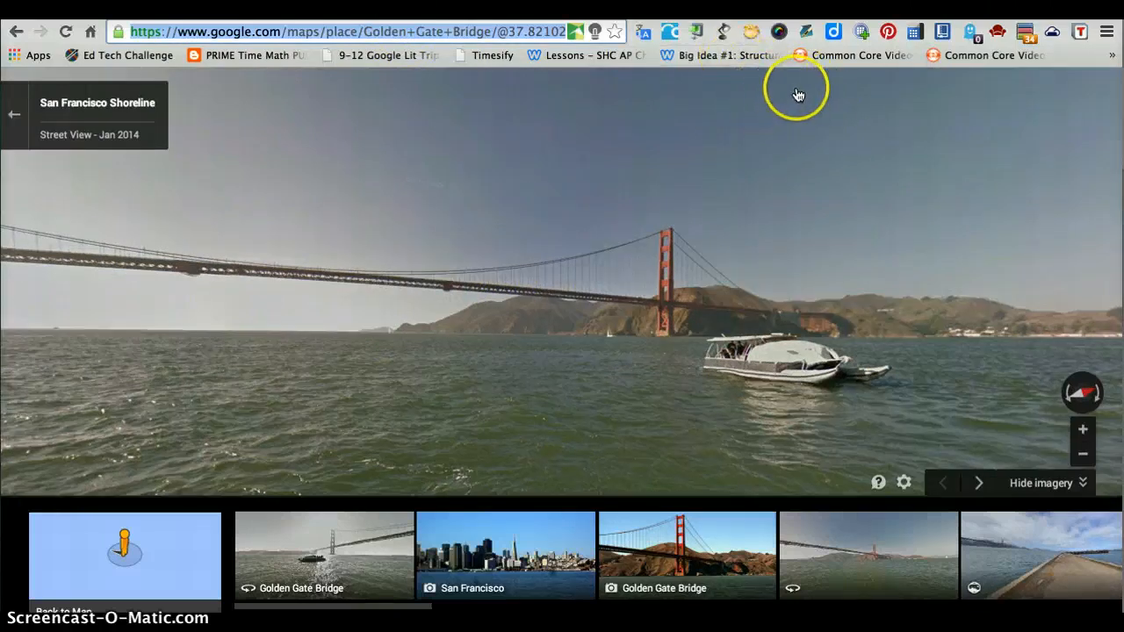
pyautogui.click(699, 39)
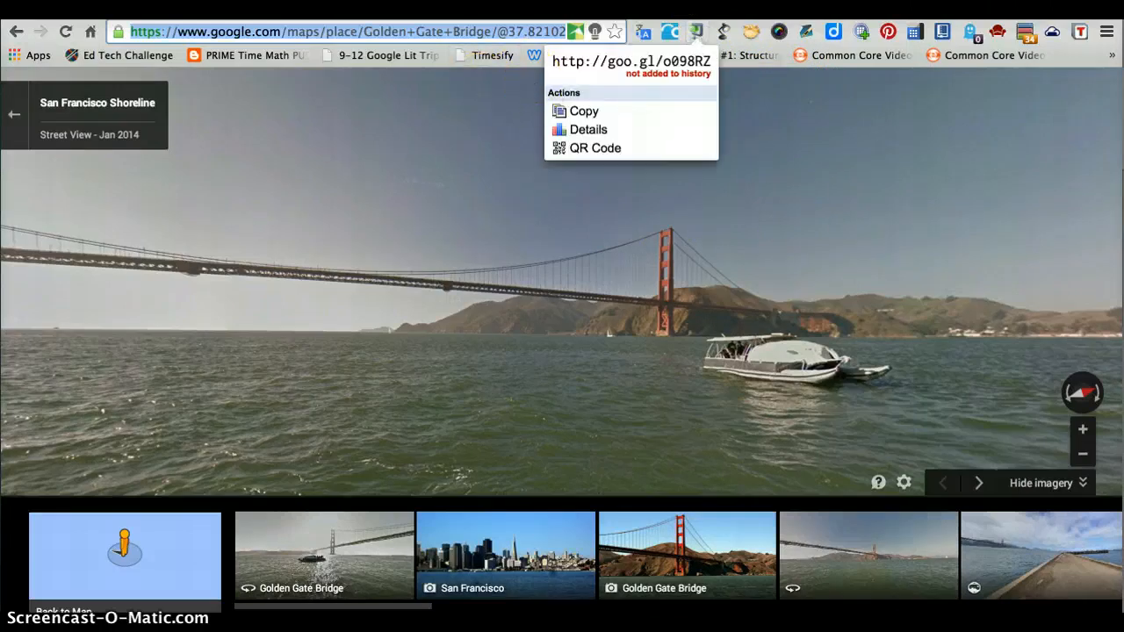
pyautogui.click(180, 10)
pyautogui.click(971, 347)
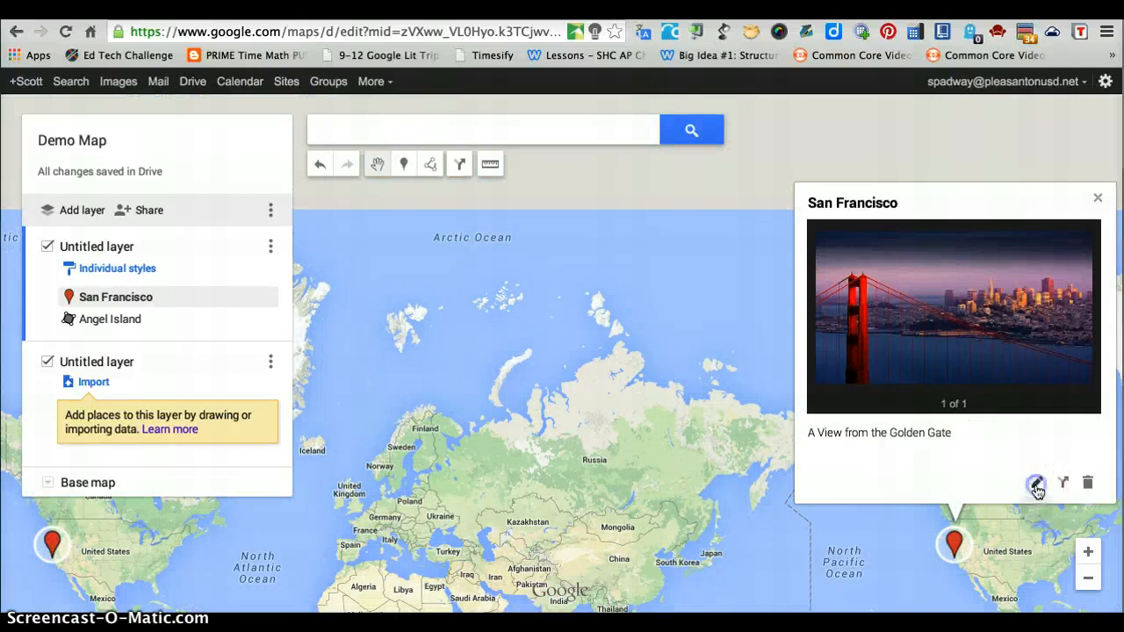
pyautogui.click(1037, 486)
pyautogui.click(969, 441)
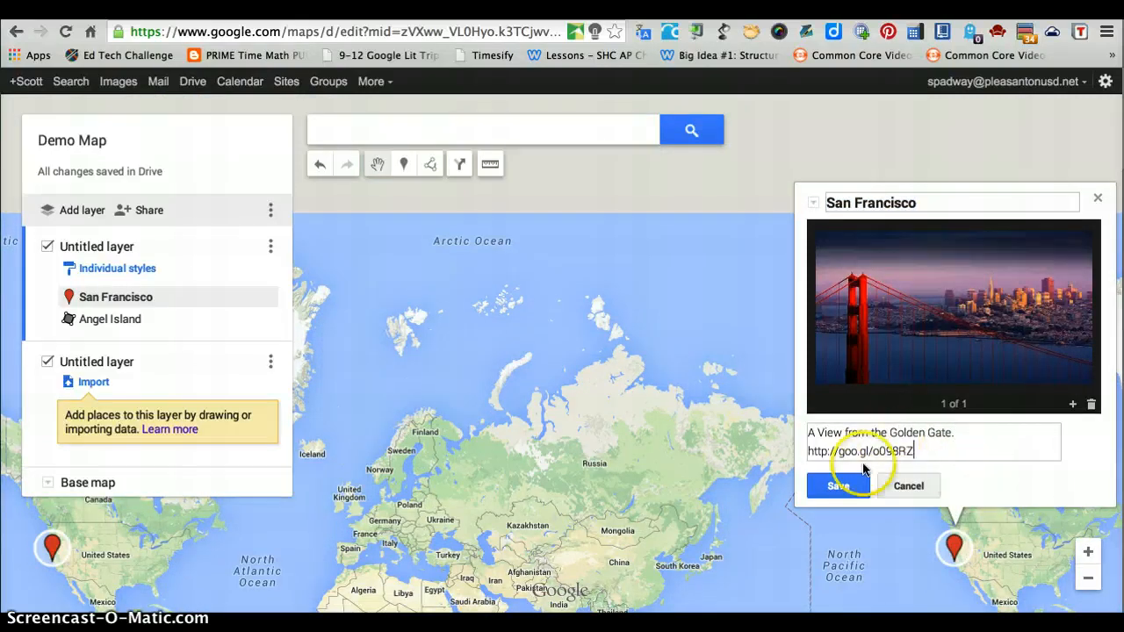
pyautogui.click(845, 484)
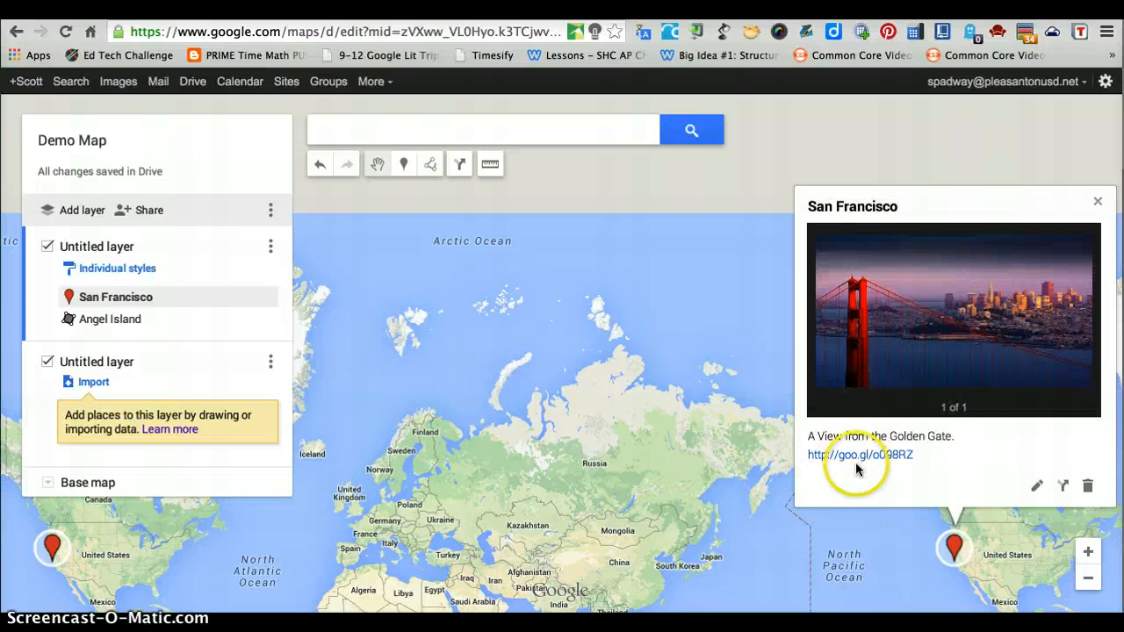
pyautogui.click(850, 462)
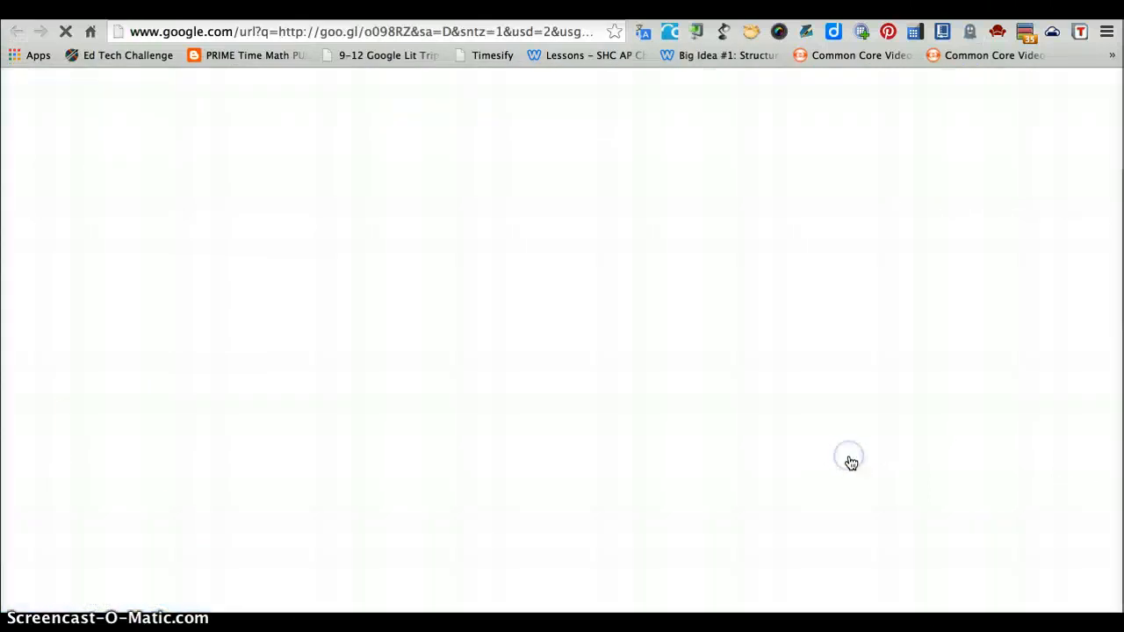